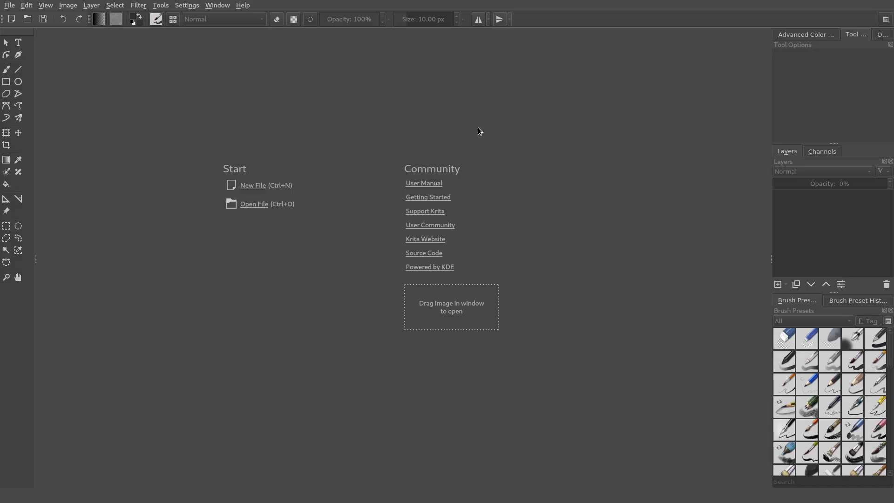
# Create a new document 800 pixels wide and 800 pixels high.
pyautogui.click(257, 188)
pyautogui.moveTo(421, 187); pyautogui.dragTo(377, 181)
pyautogui.write('800')
pyautogui.doubleClick(409, 197)
pyautogui.write('800')
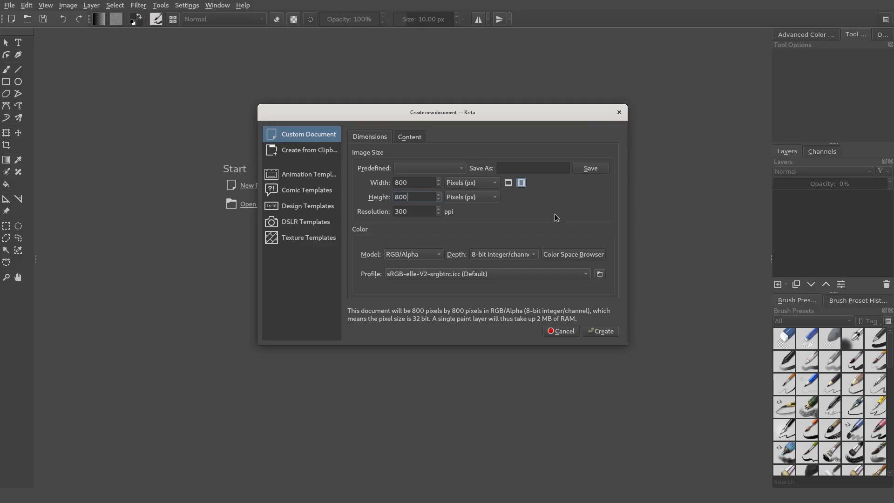
pyautogui.click(589, 329)
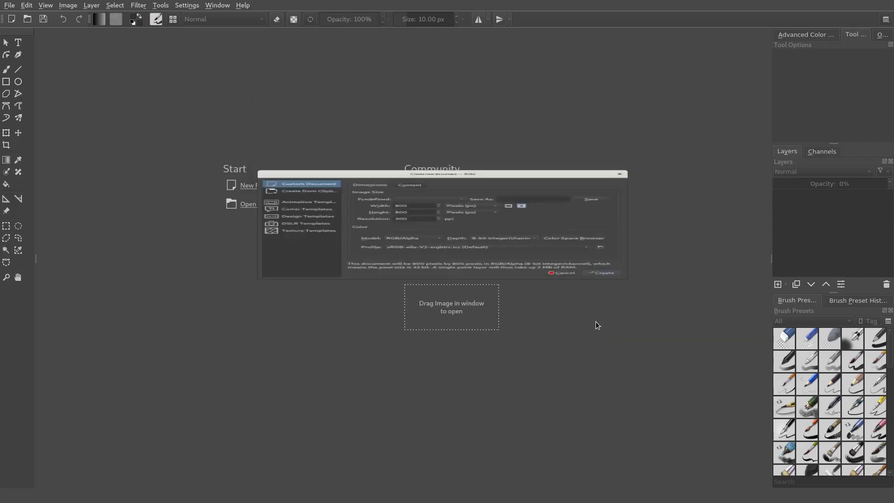
# Paint a diagonal black stroke down the middle of the 800 px canvas at 10 px brush size and inspect it up close.
pyautogui.press('1')
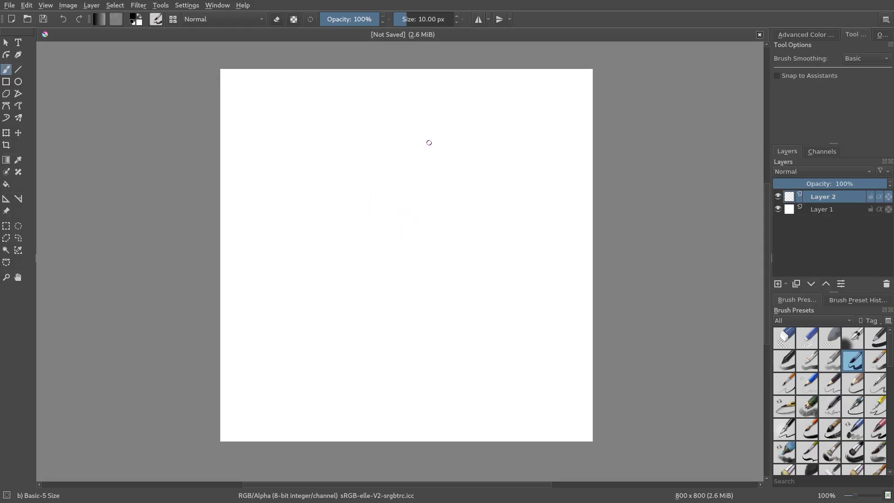
pyautogui.moveTo(429, 141); pyautogui.dragTo(328, 333)
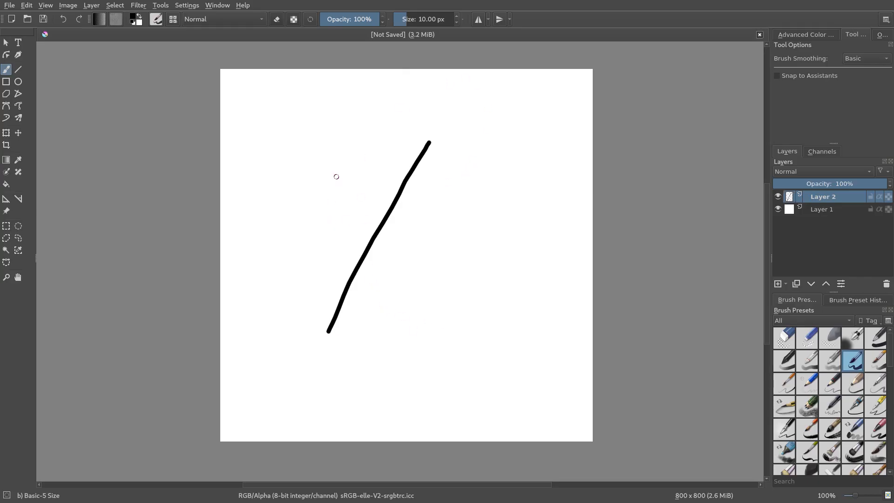
pyautogui.scroll(2, 379, 235)
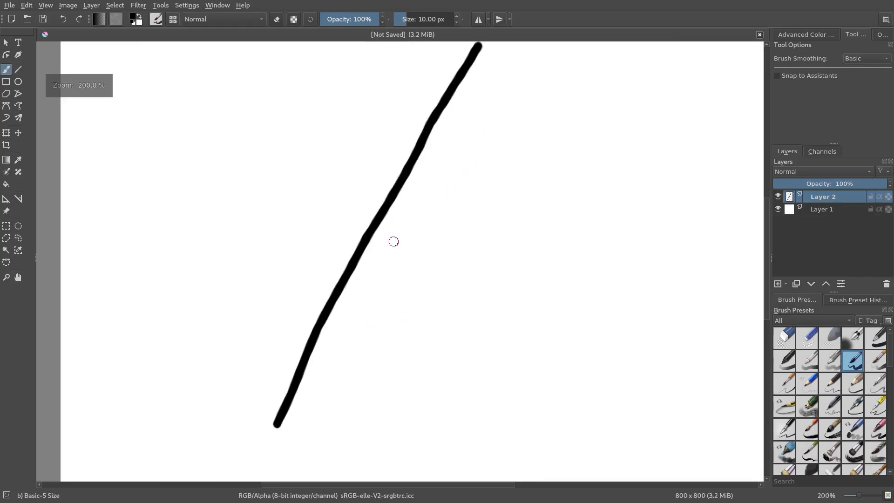
pyautogui.scroll(-2, 361, 225)
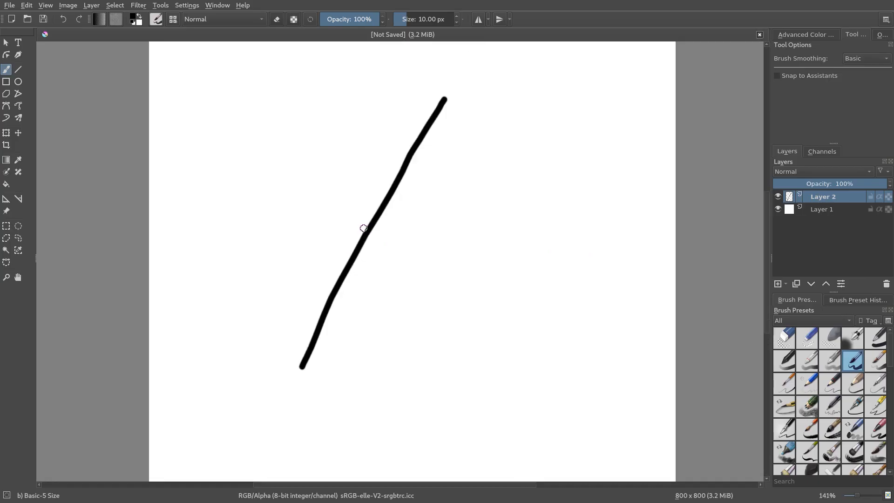
pyautogui.scroll(2, 363, 229)
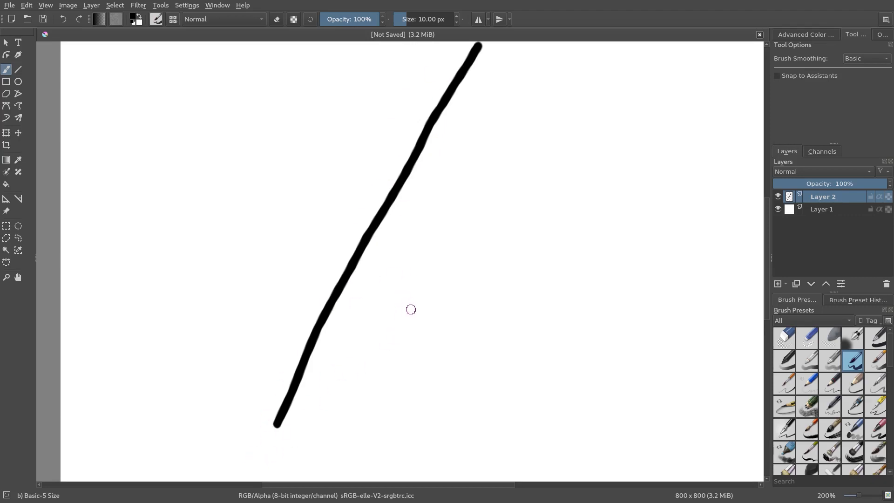
pyautogui.moveTo(482, 177); pyautogui.dragTo(457, 174)
# Create a second new document 3000 pixels wide and 3000 pixels high.
pyautogui.click(17, 5)
pyautogui.click(19, 17)
pyautogui.doubleClick(414, 184)
pyautogui.write('3000')
pyautogui.press('Tab')
pyautogui.write('3000')
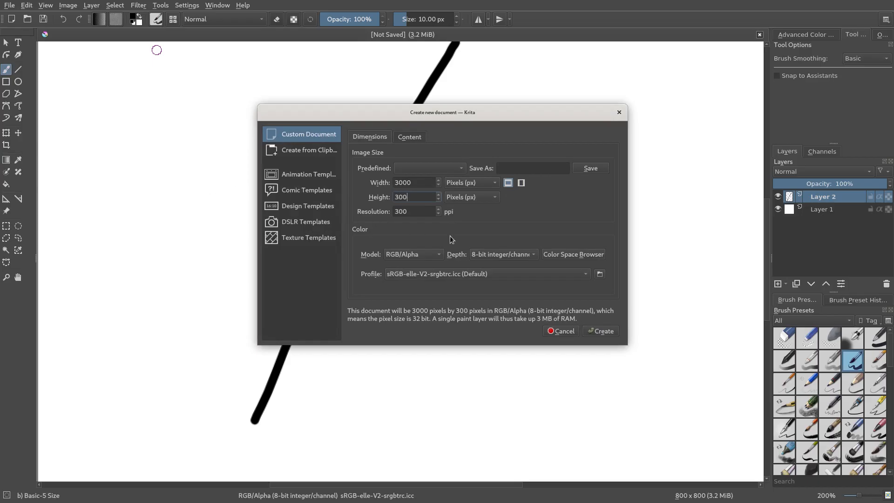
pyautogui.click(601, 333)
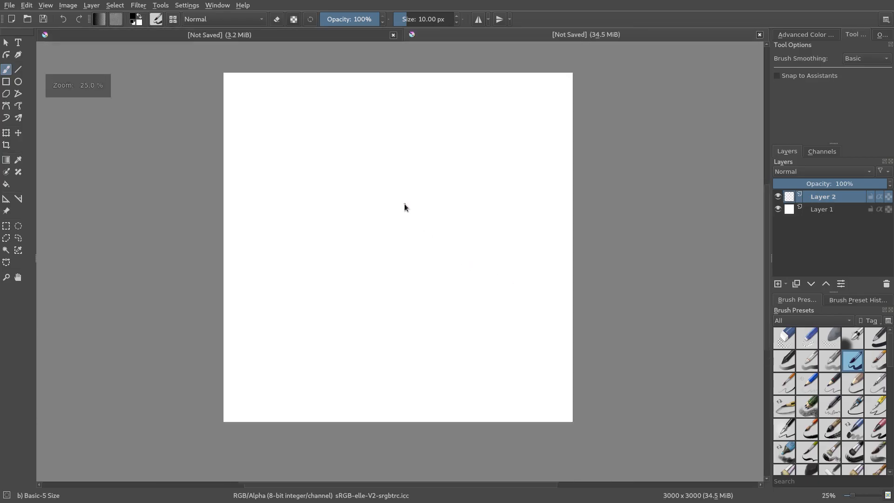
# Paint a long diagonal black stroke on the 3000 px canvas at 10 px brush size and inspect it up close.
pyautogui.scroll(1, 370, 259)
pyautogui.scroll(2, 370, 259)
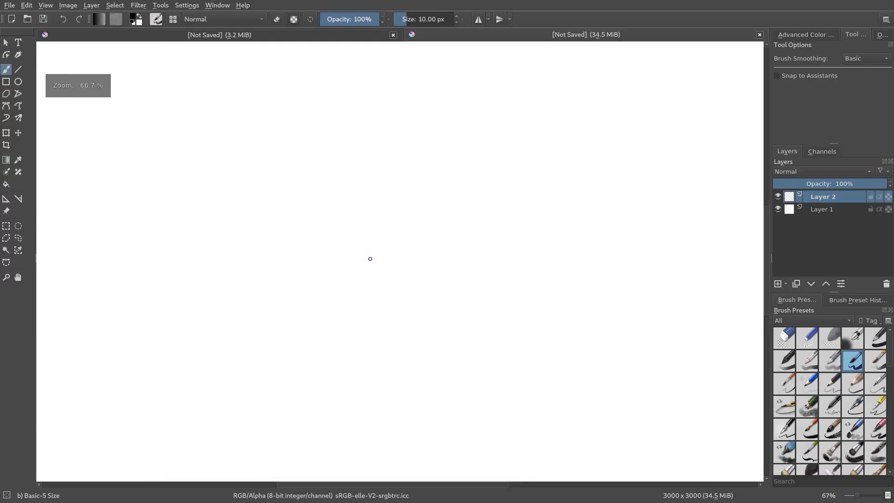
pyautogui.scroll(-2, 105, 145)
pyautogui.scroll(-2, 362, 300)
pyautogui.scroll(1, 380, 259)
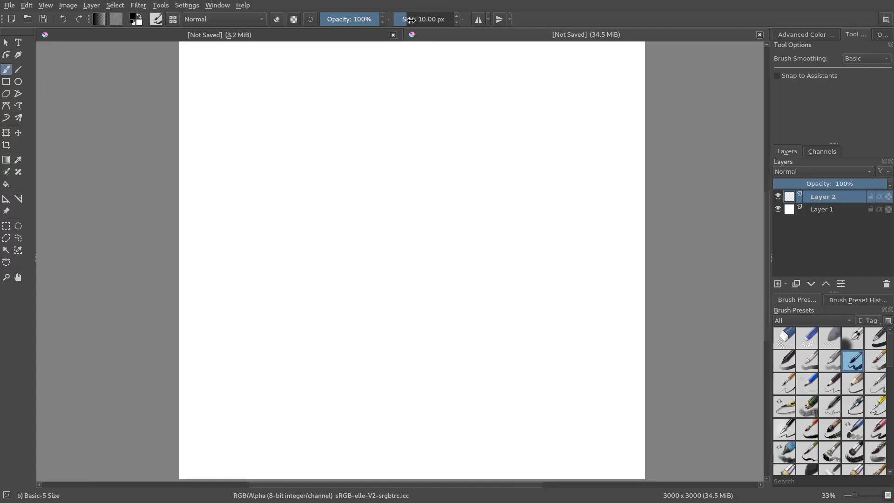
pyautogui.scroll(-1, 420, 204)
pyautogui.scroll(1, 420, 204)
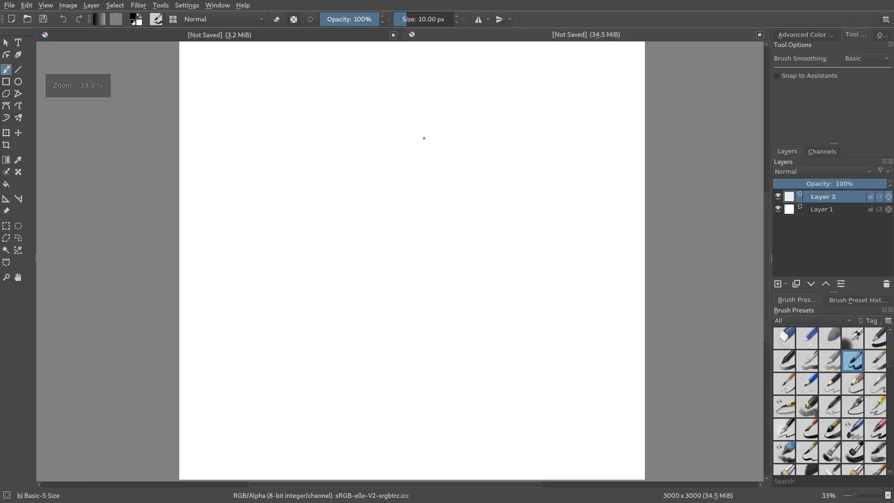
pyautogui.moveTo(453, 101); pyautogui.dragTo(326, 377)
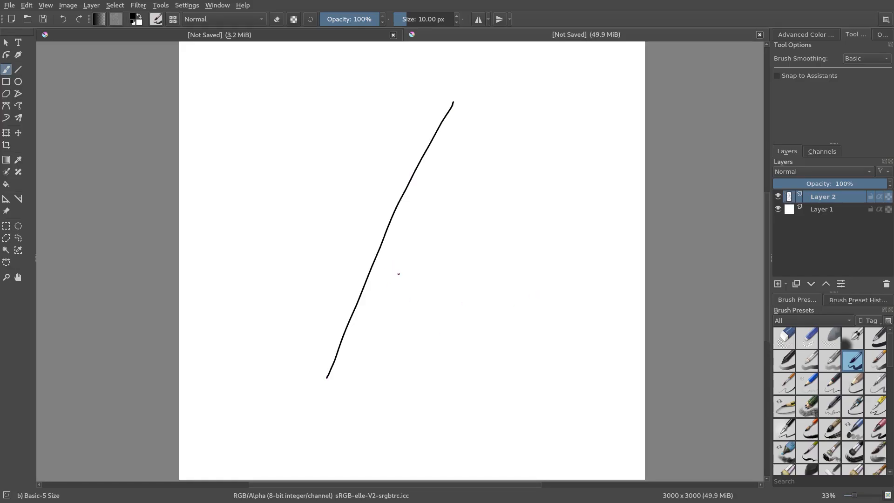
pyautogui.scroll(1, 399, 283)
pyautogui.scroll(1, 399, 284)
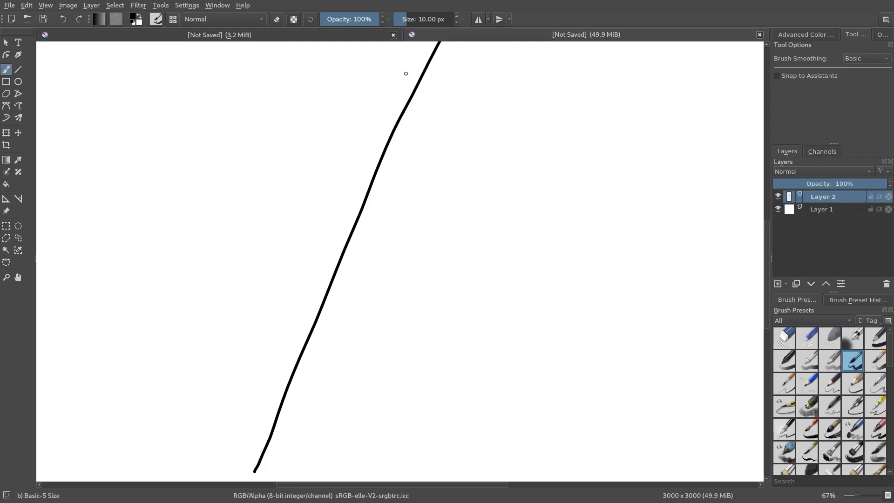
# Set the brush size to 20 px and paint a second diagonal stroke beside the first one on the 3000 px canvas.
pyautogui.click(435, 19)
pyautogui.write('20')
pyautogui.press('Return')
pyautogui.moveTo(531, 60); pyautogui.dragTo(402, 405)
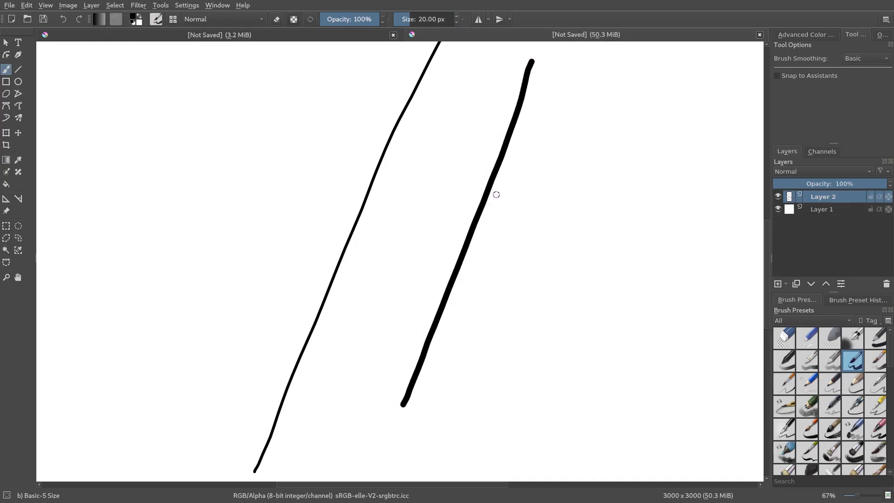
# Compare the stroke in the 800 px document with the 10 px and 20 px strokes in the 3000 px document.
pyautogui.click(344, 36)
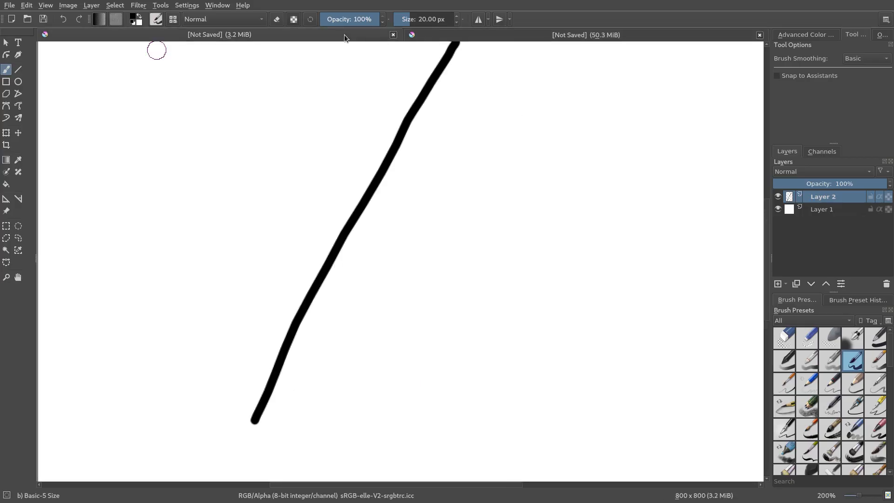
pyautogui.click(447, 34)
pyautogui.click(345, 35)
pyautogui.click(429, 35)
pyautogui.click(336, 38)
pyautogui.click(426, 37)
pyautogui.click(350, 33)
pyautogui.click(458, 33)
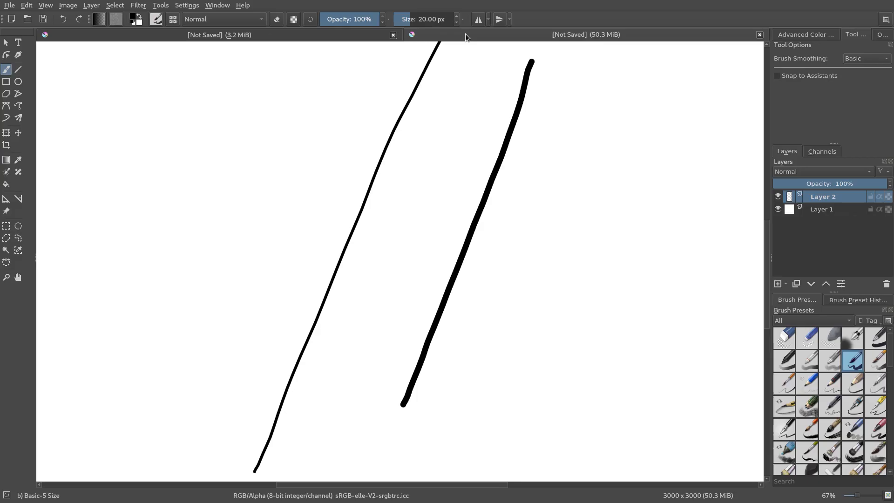
pyautogui.click(356, 36)
pyautogui.click(506, 35)
pyautogui.click(356, 38)
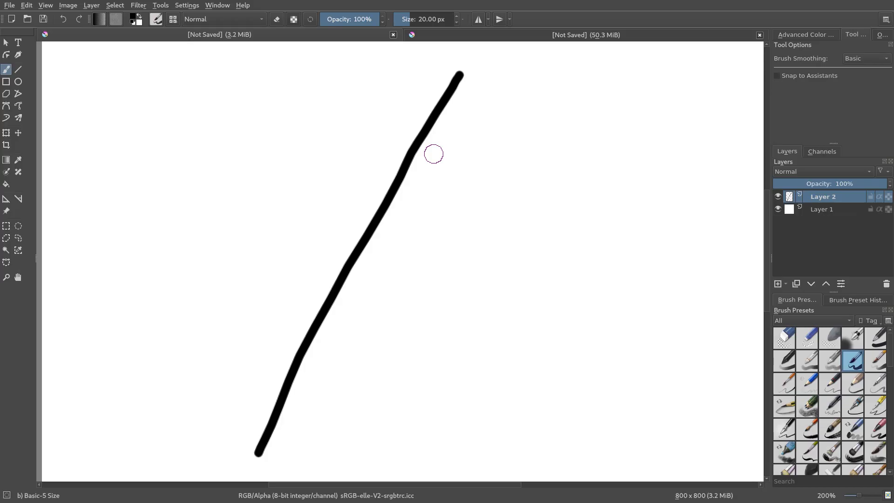
pyautogui.click(471, 34)
pyautogui.click(343, 36)
# Set the brush size to 30 px and paint a third diagonal stroke beside the other two on the 3000 px canvas.
pyautogui.click(430, 18)
pyautogui.write('30')
pyautogui.press('Return')
pyautogui.click(473, 35)
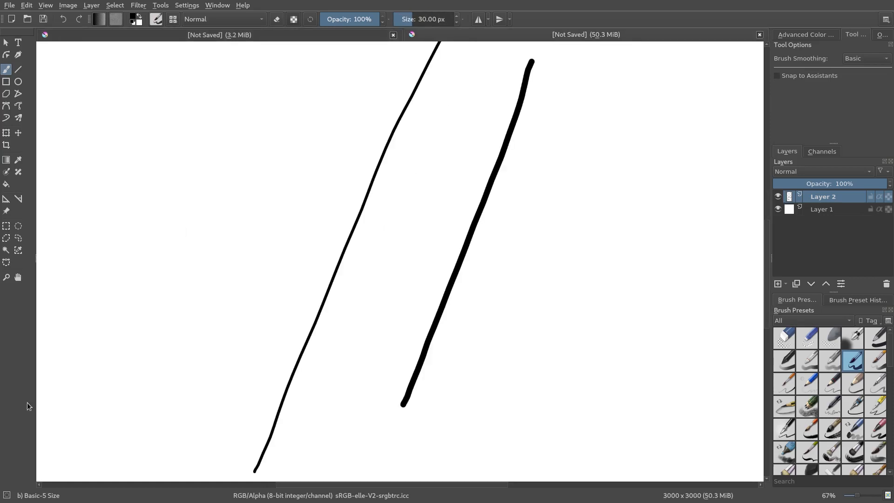
pyautogui.moveTo(608, 70); pyautogui.dragTo(479, 475)
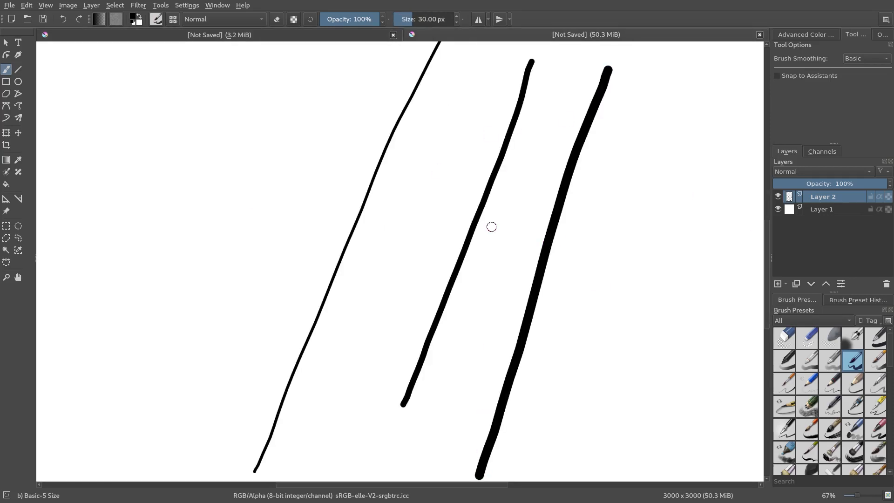
# Compare the thickness and edge smoothness of the strokes in the 800 px and 3000 px documents.
pyautogui.click(331, 36)
pyautogui.click(473, 37)
pyautogui.moveTo(568, 178); pyautogui.dragTo(595, 185)
pyautogui.hotkey('ctrl', 'z')
pyautogui.click(357, 32)
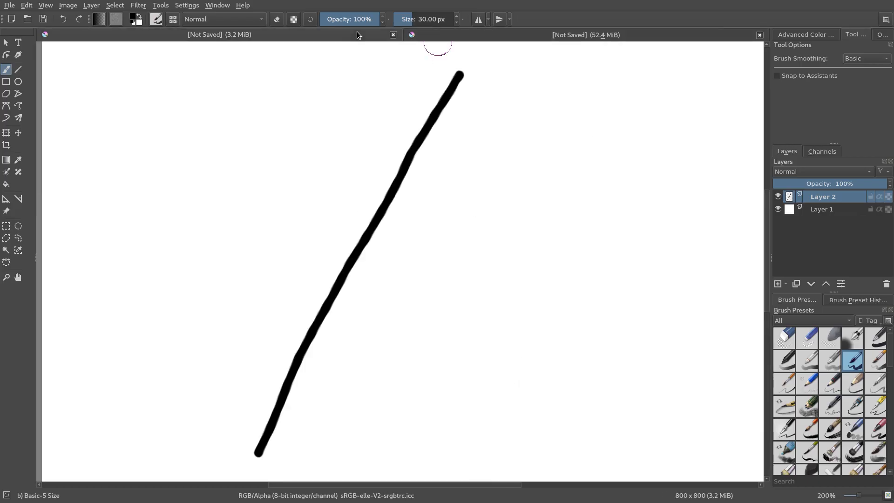
pyautogui.click(504, 36)
pyautogui.click(364, 37)
pyautogui.click(457, 37)
pyautogui.click(316, 36)
pyautogui.click(454, 36)
pyautogui.click(364, 35)
pyautogui.click(437, 33)
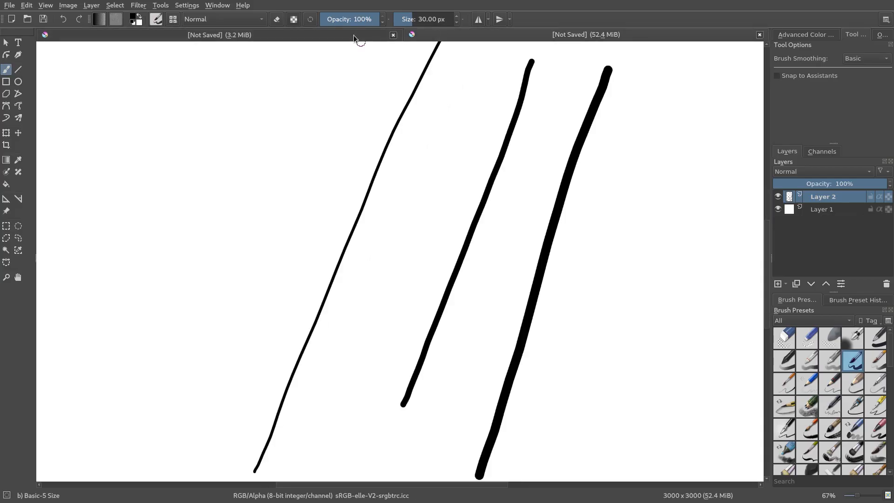
pyautogui.click(356, 36)
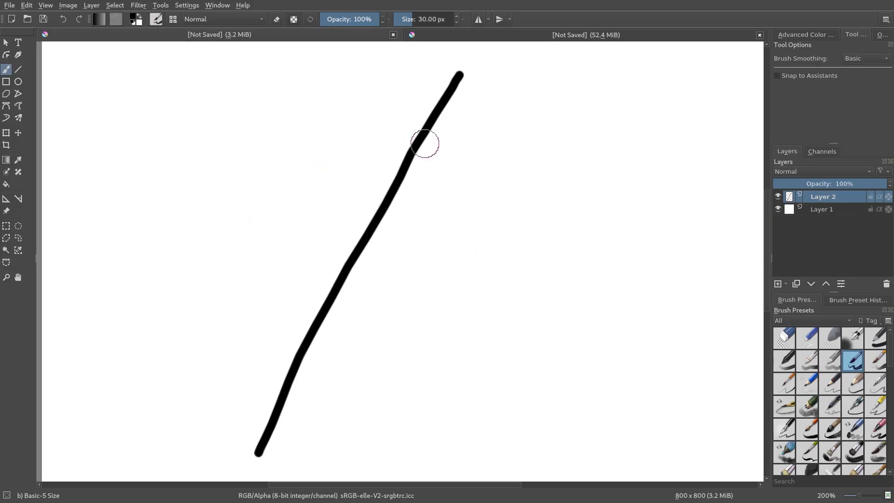
pyautogui.click(585, 33)
pyautogui.press('-')
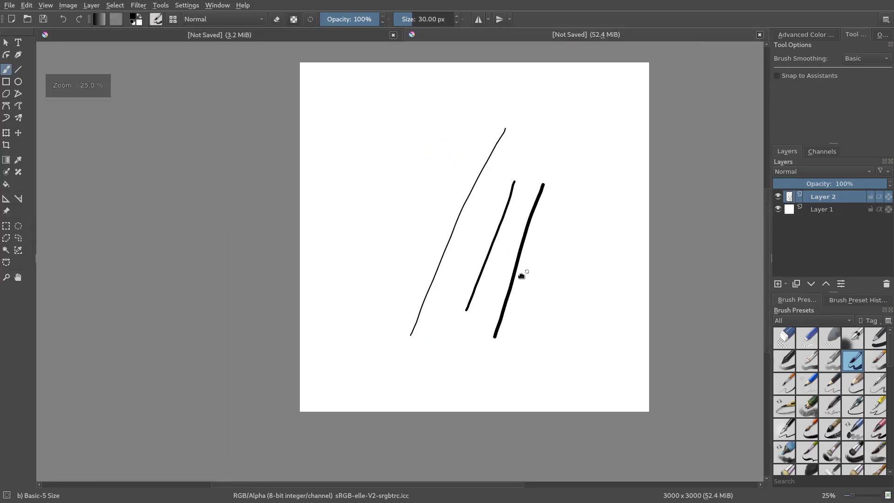
pyautogui.scroll(3, 509, 280)
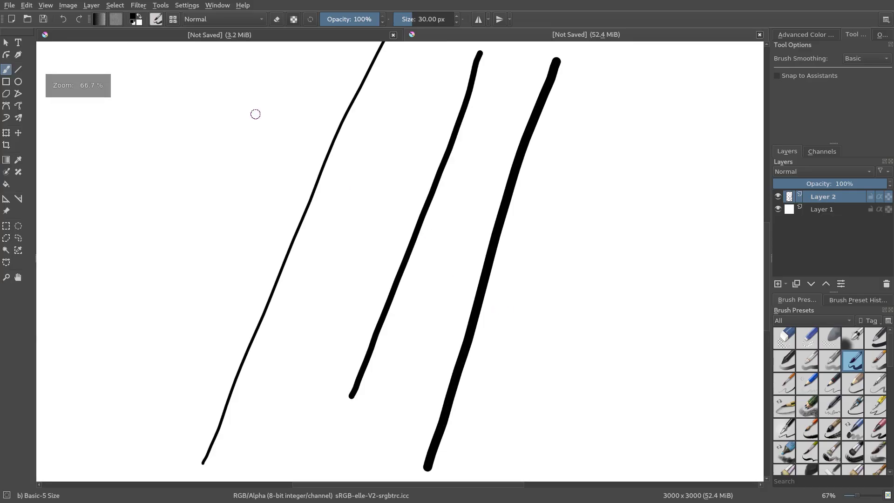
# Turn off anti-aliasing for the brush tip and try the brush on the scratchpad.
pyautogui.click(156, 19)
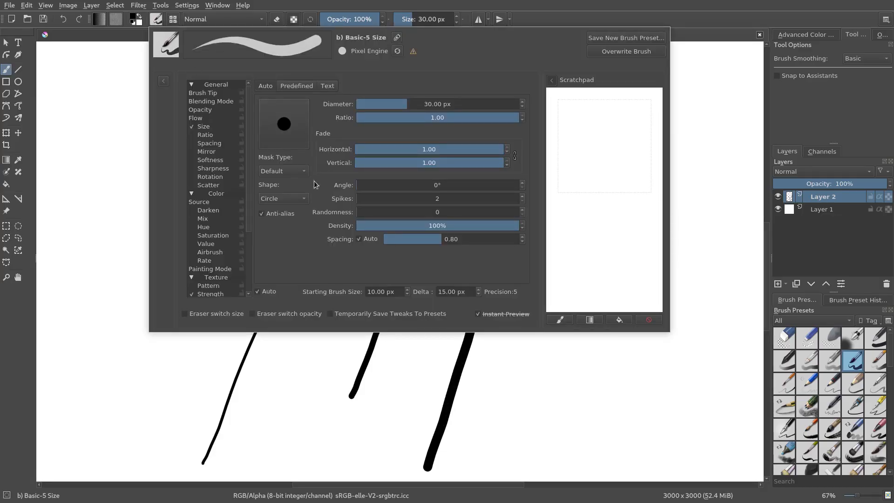
pyautogui.click(262, 213)
pyautogui.moveTo(599, 119); pyautogui.dragTo(563, 267)
pyautogui.press('Escape')
# Paint a shorter fourth diagonal stroke beside the thickest one without anti-aliasing and inspect the edges of both.
pyautogui.press('1')
pyautogui.moveTo(607, 74); pyautogui.dragTo(518, 321)
pyautogui.scroll(3, 565, 226)
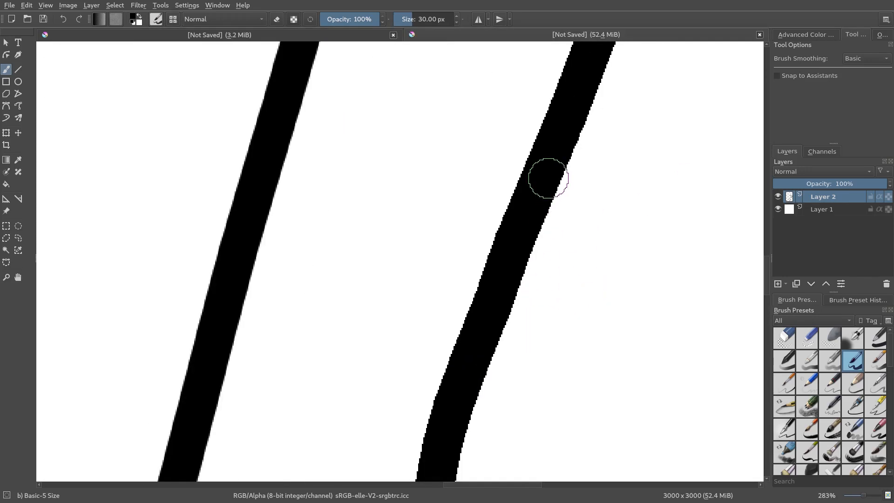
pyautogui.scroll(1, 572, 209)
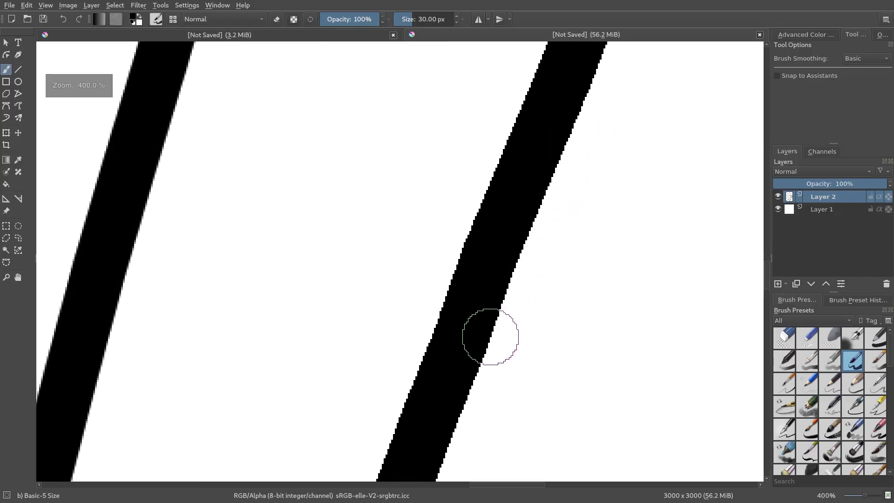
pyautogui.scroll(-4, 484, 329)
# Compare scratchpad strokes with brush tip anti-aliasing on and off, leaving anti-aliasing enabled.
pyautogui.click(157, 20)
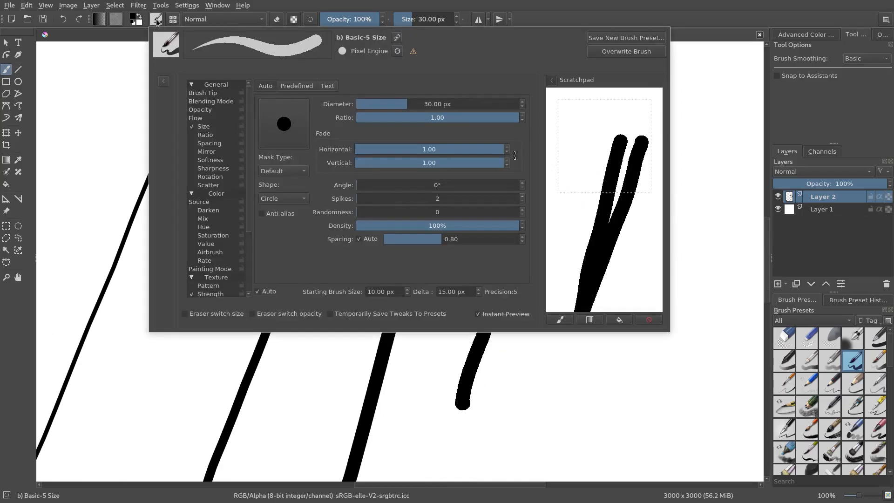
pyautogui.click(262, 213)
pyautogui.moveTo(597, 124); pyautogui.dragTo(246, 238)
pyautogui.click(260, 213)
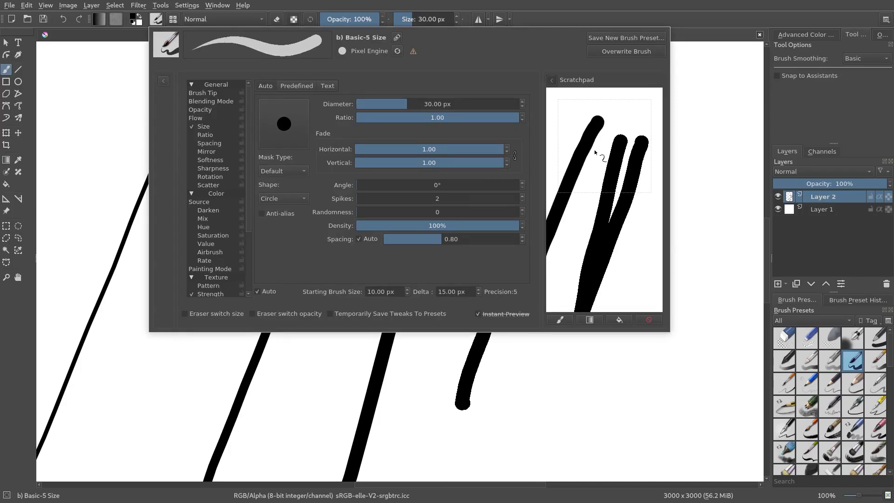
pyautogui.moveTo(617, 125); pyautogui.dragTo(571, 249)
pyautogui.click(268, 217)
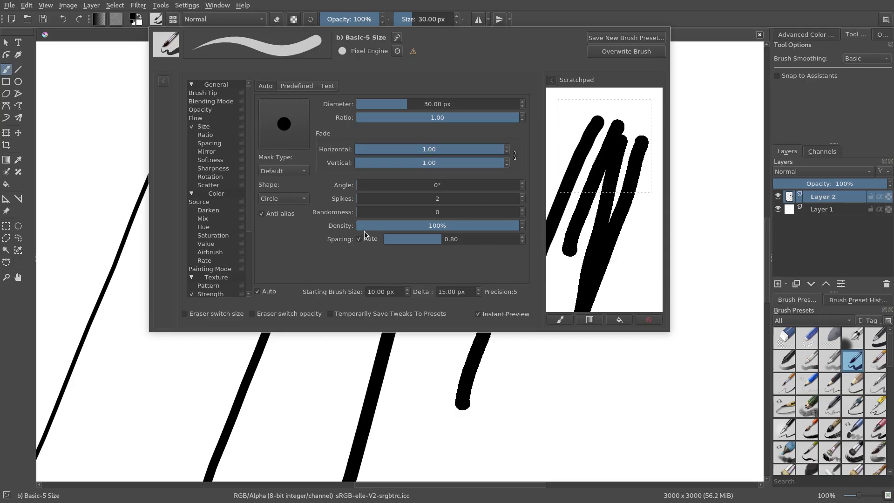
# Review the brush's pen pressure settings for size and the available brush smoothing modes.
pyautogui.click(207, 128)
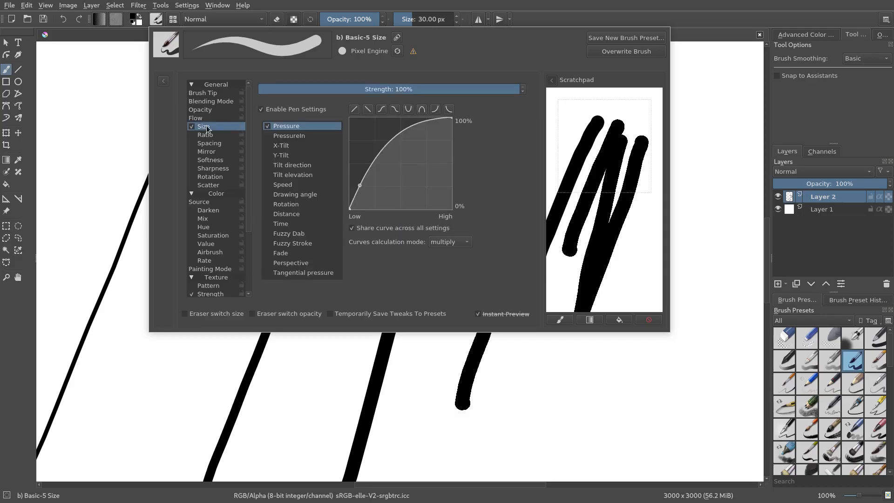
pyautogui.click(696, 112)
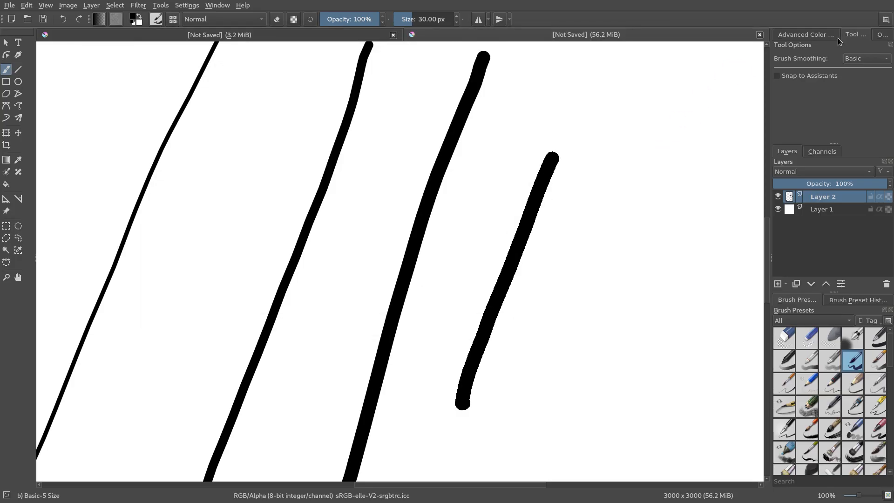
pyautogui.click(847, 58)
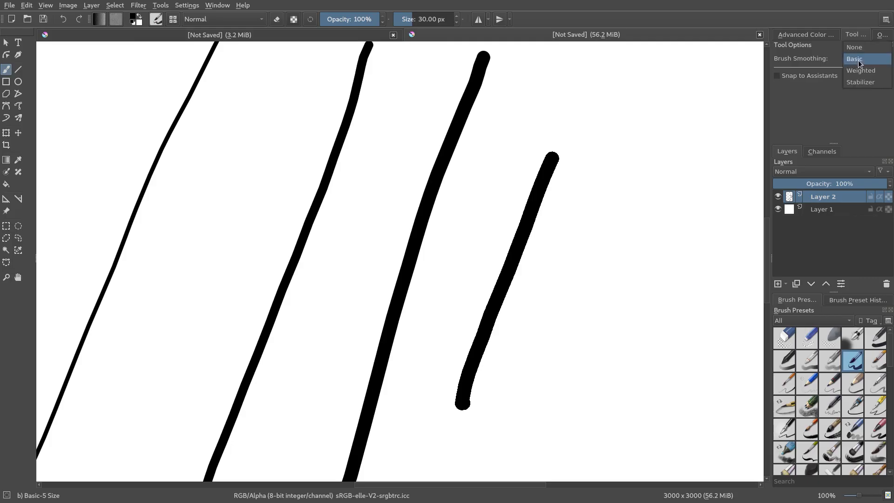
pyautogui.click(828, 62)
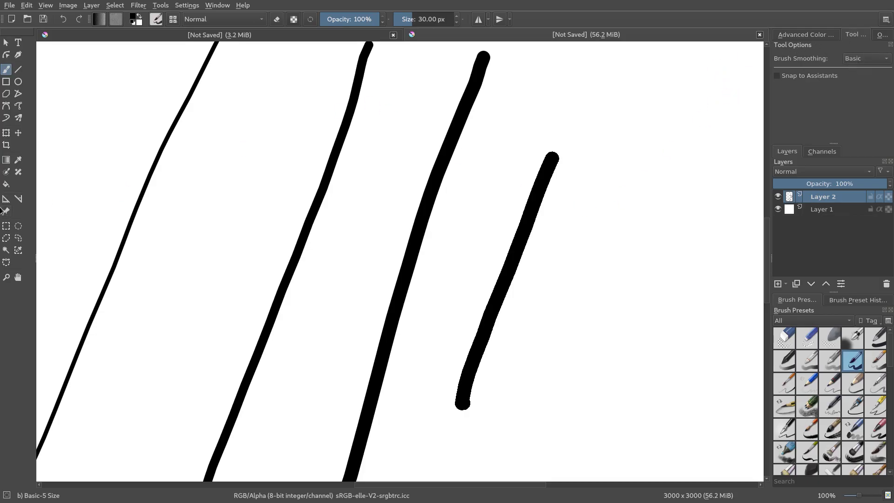
# Set brush smoothing to None and paint three separate diagonal strokes in the empty areas beside and below the existing thick strokes.
pyautogui.click(854, 65)
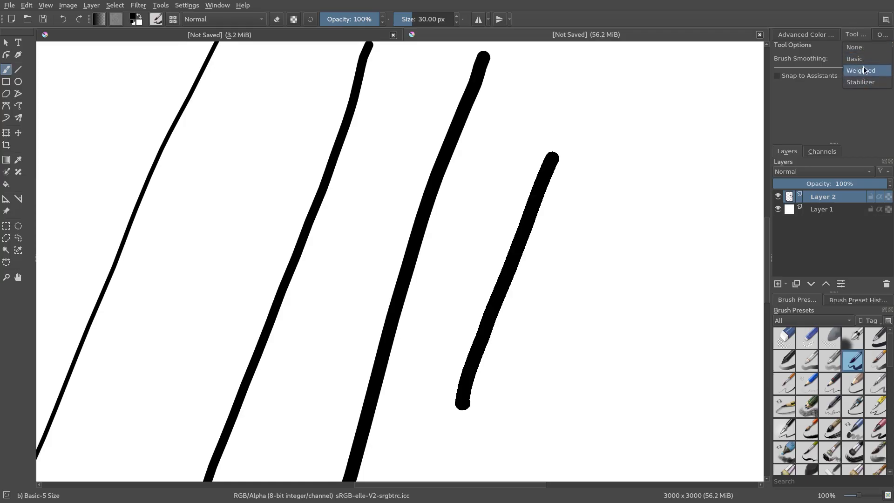
pyautogui.click(854, 47)
pyautogui.hscroll(3, 509, 230)
pyautogui.moveTo(588, 92); pyautogui.dragTo(476, 361)
pyautogui.moveTo(587, 280); pyautogui.dragTo(339, 289)
pyautogui.moveTo(442, 120); pyautogui.dragTo(349, 351)
pyautogui.moveTo(389, 313); pyautogui.dragTo(732, 0)
pyautogui.moveTo(439, 123); pyautogui.dragTo(318, 457)
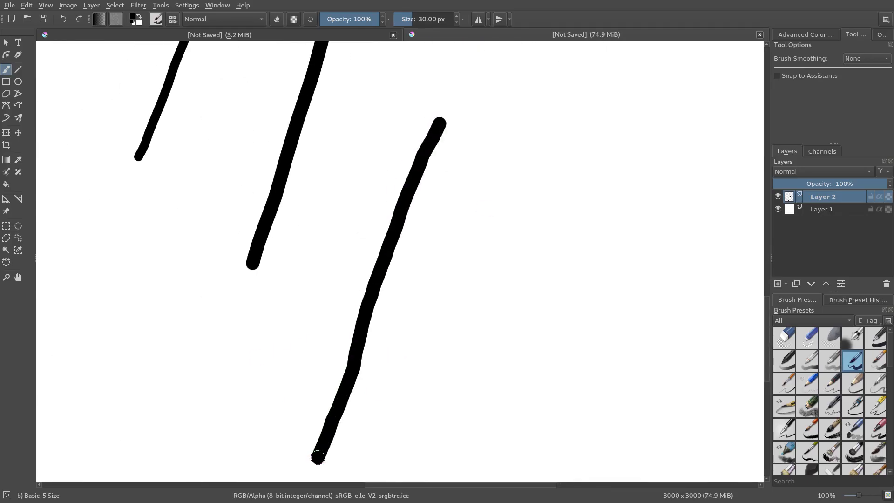
pyautogui.moveTo(574, 199); pyautogui.dragTo(543, 193)
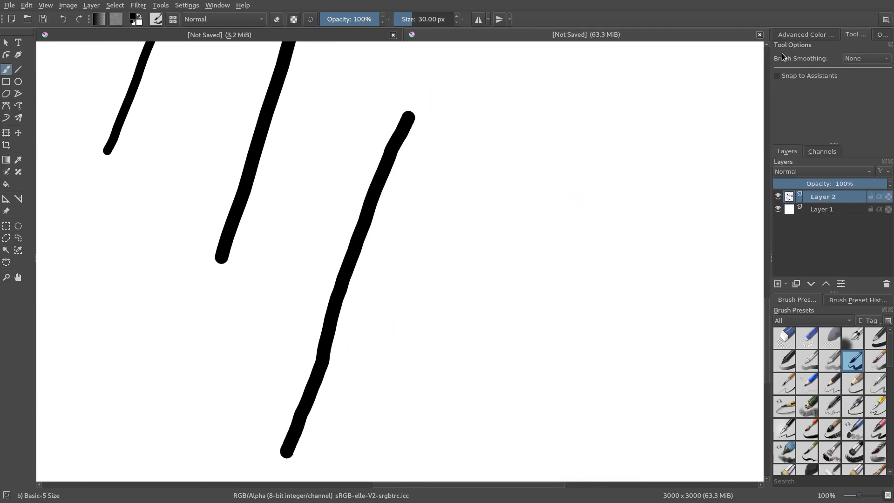
# Set brush smoothing to Basic and paint a diagonal stroke alongside the lowest unsmoothed one.
pyautogui.click(885, 58)
pyautogui.click(856, 70)
pyautogui.moveTo(493, 135); pyautogui.dragTo(354, 479)
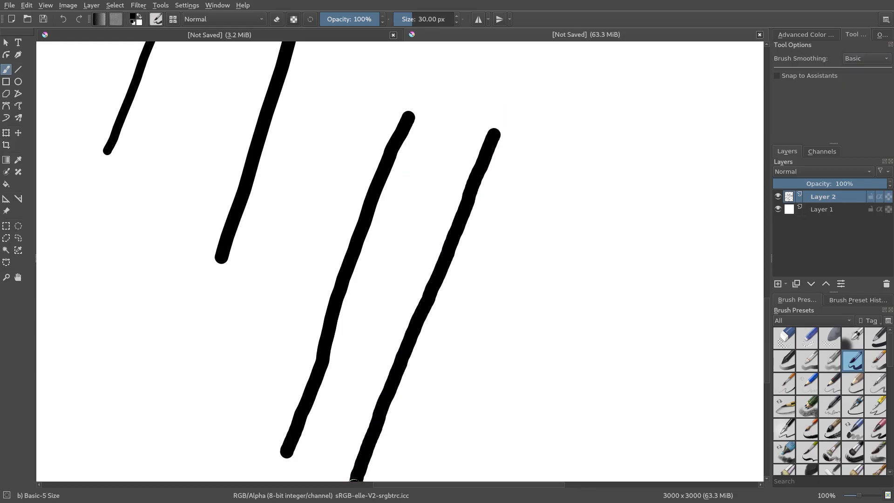
pyautogui.moveTo(523, 243); pyautogui.dragTo(506, 247)
# Set brush smoothing to Weighted and paint another diagonal stroke beside the Basic one.
pyautogui.click(854, 58)
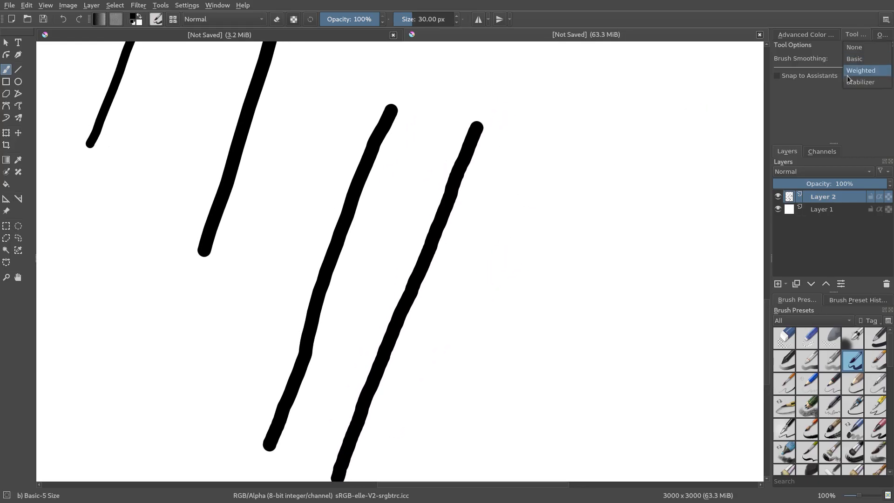
pyautogui.click(857, 71)
pyautogui.moveTo(543, 143); pyautogui.dragTo(395, 468)
pyautogui.moveTo(507, 311); pyautogui.dragTo(466, 251)
# Set brush smoothing to Stabilizer, paint a diagonal stroke beside the Weighted one, and compare all four strokes.
pyautogui.click(861, 58)
pyautogui.click(859, 70)
pyautogui.moveTo(570, 106)
pyautogui.mouseDown()
pyautogui.moveTo(573, 120)
pyautogui.moveTo(393, 416)
pyautogui.mouseUp()
pyautogui.moveTo(581, 246); pyautogui.dragTo(594, 309)
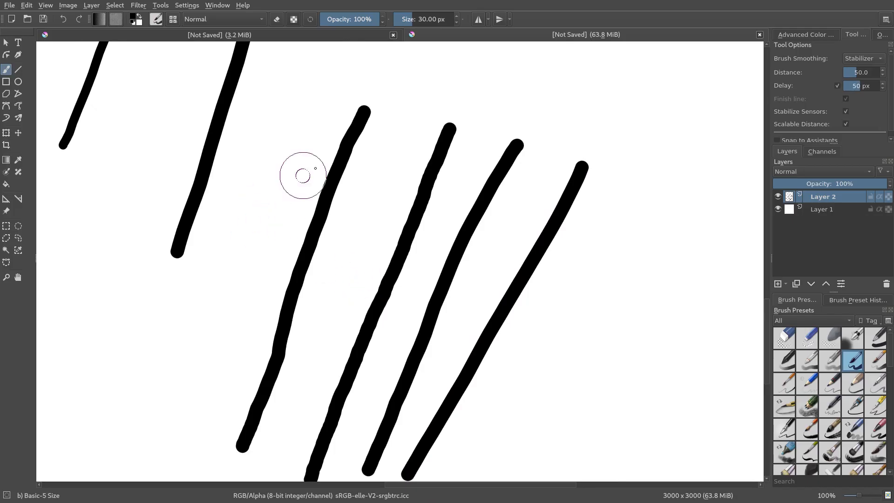
pyautogui.moveTo(386, 343); pyautogui.dragTo(393, 299)
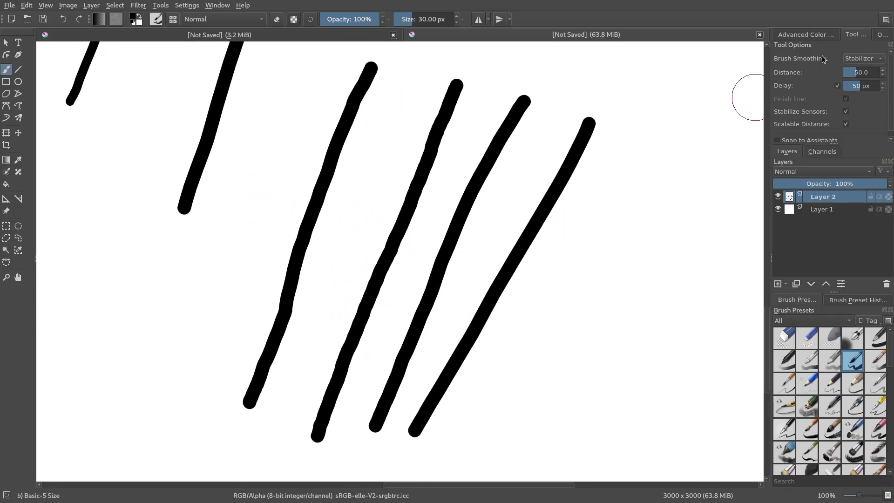
# Switch brush smoothing to None and then back to Basic.
pyautogui.click(869, 59)
pyautogui.click(870, 24)
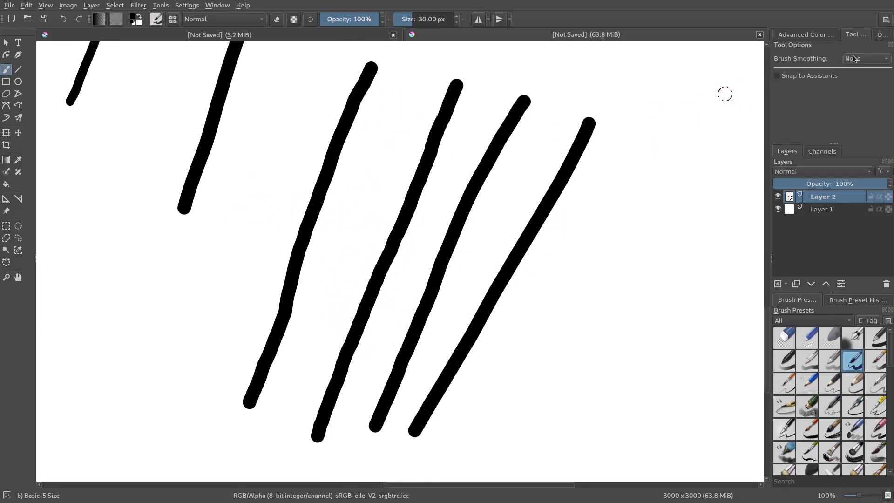
pyautogui.click(867, 58)
pyautogui.click(861, 73)
# Set the brush size to 10 px, slowly paint a diagonal stroke below the thinner lines, and add a short dash beside it.
pyautogui.moveTo(297, 161)
pyautogui.mouseDown()
pyautogui.moveTo(499, 186)
pyautogui.moveTo(612, 126)
pyautogui.mouseUp()
pyautogui.moveTo(471, 186)
pyautogui.mouseDown()
pyautogui.moveTo(516, 246)
pyautogui.moveTo(516, 259)
pyautogui.mouseUp()
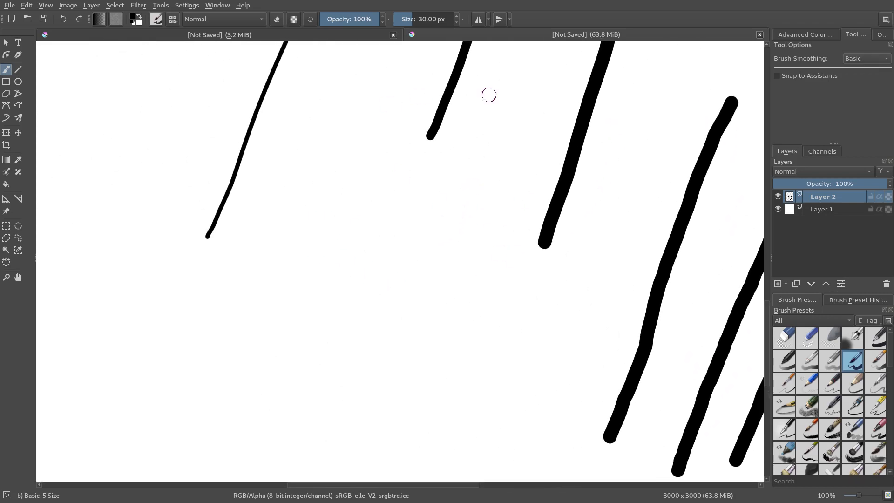
pyautogui.moveTo(323, 231); pyautogui.dragTo(303, 208)
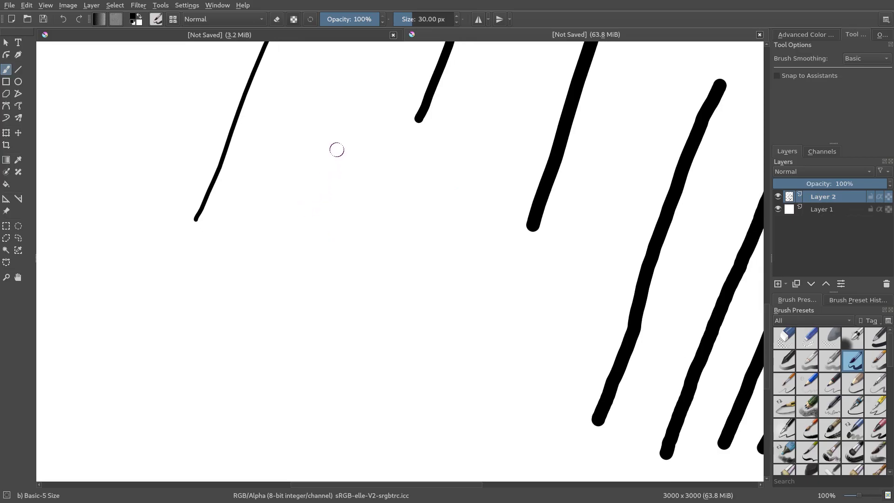
pyautogui.click(445, 17)
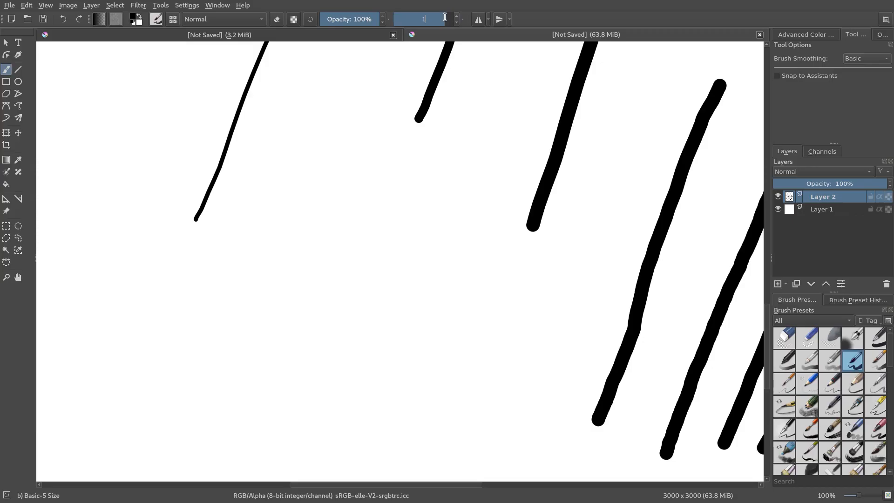
pyautogui.doubleClick(426, 23)
pyautogui.write('10')
pyautogui.press('Return')
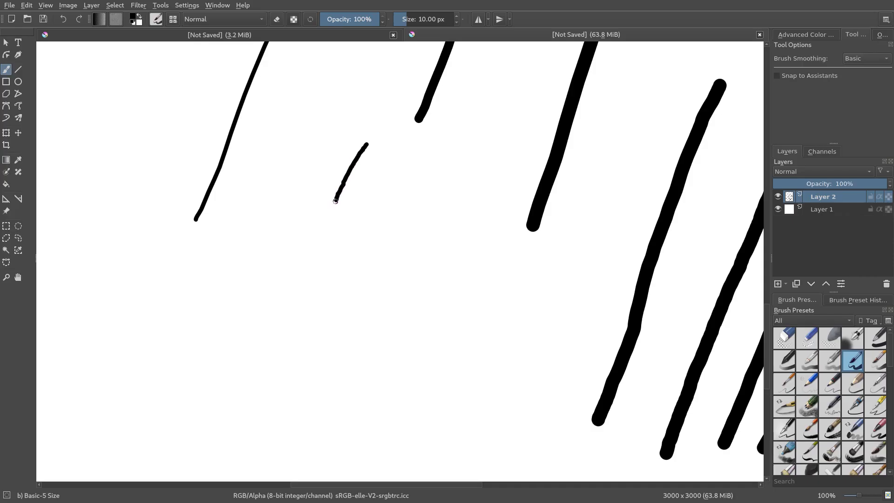
pyautogui.moveTo(322, 224); pyautogui.dragTo(314, 242)
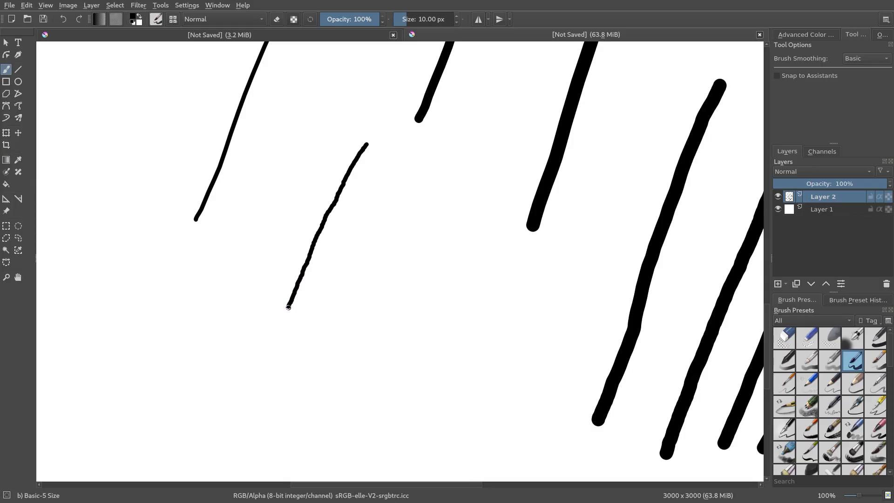
pyautogui.scroll(2, 302, 238)
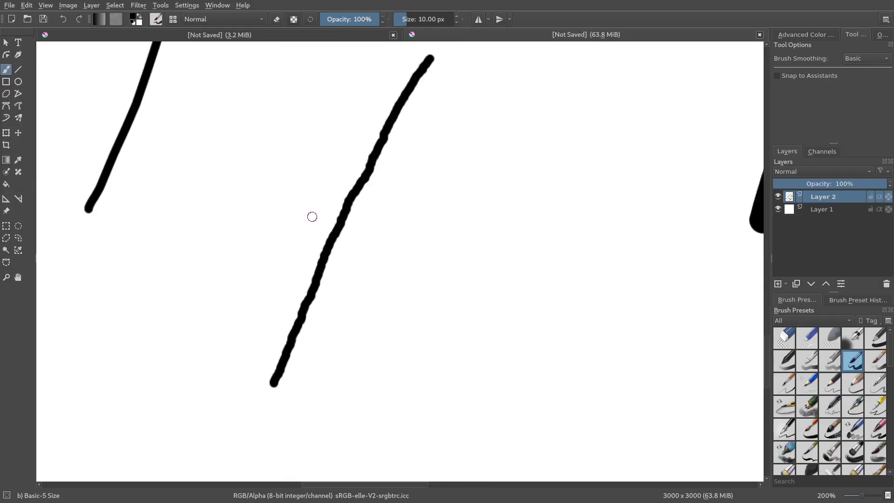
pyautogui.moveTo(500, 87); pyautogui.dragTo(482, 130)
pyautogui.scroll(-2, 486, 228)
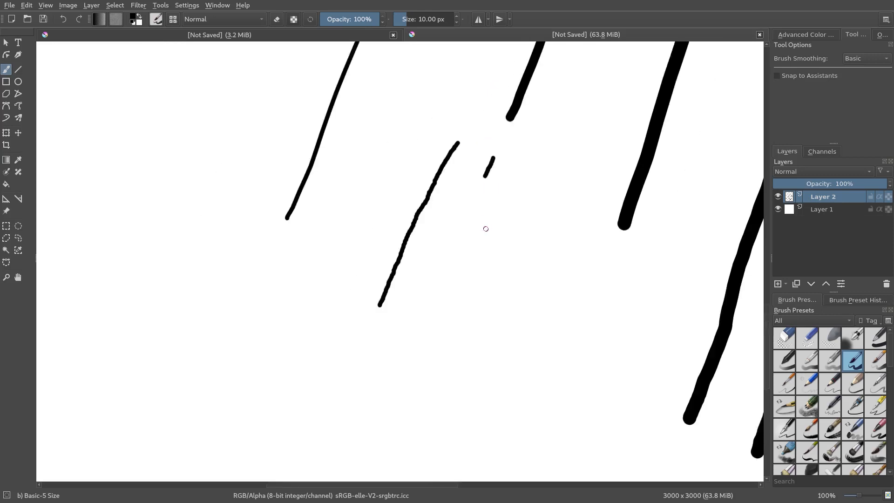
# Try fast diagonal strokes beside the slow 10 px one, undoing each attempt.
pyautogui.scroll(1, 485, 228)
pyautogui.moveTo(470, 81); pyautogui.dragTo(435, 137)
pyautogui.hotkey('ctrl', 'z')
pyautogui.moveTo(411, 63); pyautogui.dragTo(228, 380)
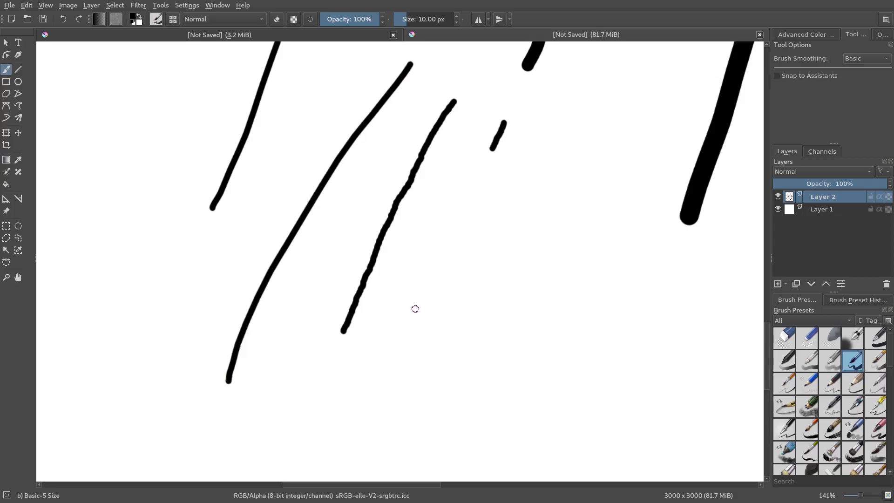
pyautogui.hotkey('ctrl', 'z')
pyautogui.moveTo(403, 69); pyautogui.dragTo(242, 396)
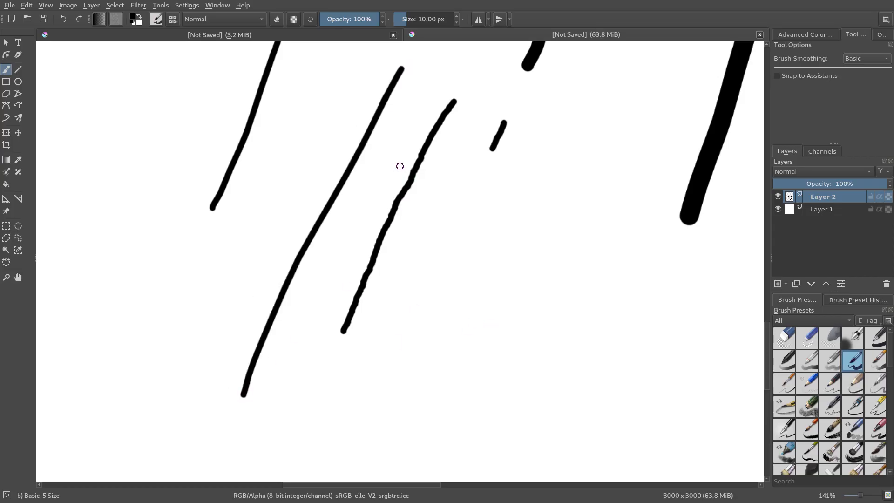
pyautogui.hotkey('ctrl', 'z')
# Draw an unfilled ellipse about 469 × 460 px in the empty area beside the thinnest line.
pyautogui.scroll(-2, 267, 243)
pyautogui.moveTo(268, 244); pyautogui.dragTo(515, 275)
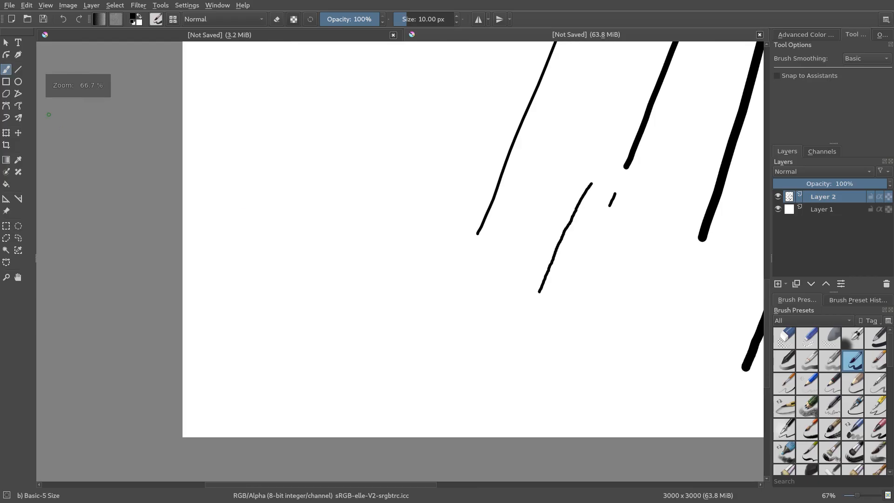
pyautogui.click(19, 82)
pyautogui.moveTo(306, 139); pyautogui.dragTo(450, 285)
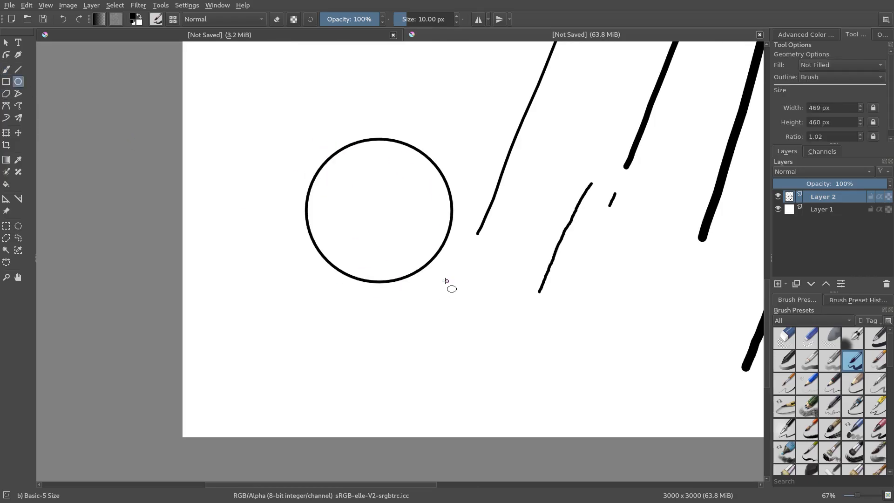
# Return to the freehand brush and set the foreground color to red #f32222.
pyautogui.click(6, 69)
pyautogui.click(136, 18)
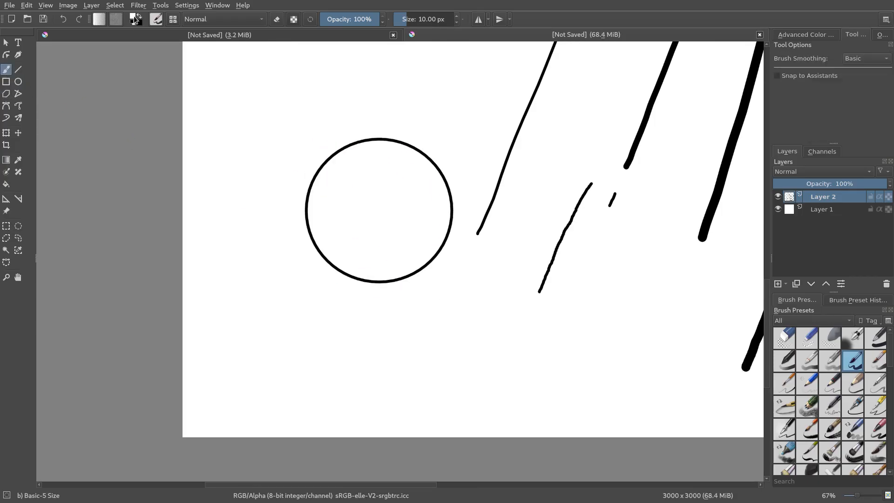
pyautogui.click(388, 157)
pyautogui.moveTo(418, 189); pyautogui.dragTo(419, 195)
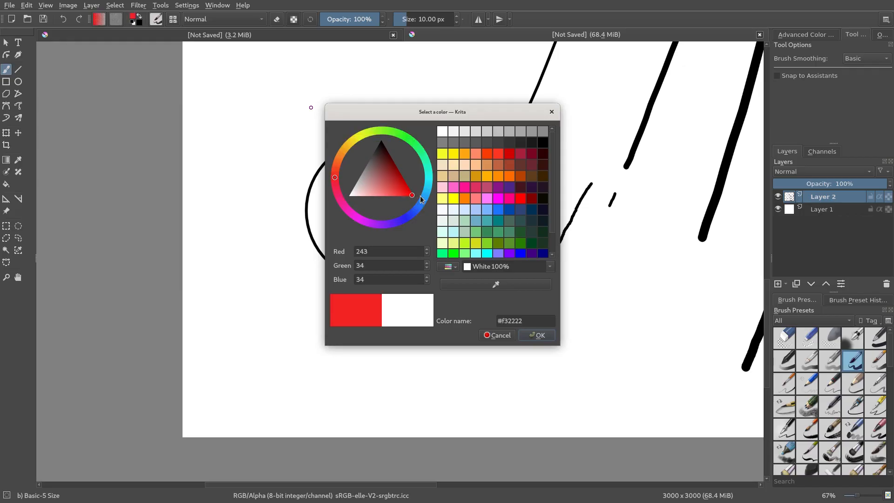
pyautogui.click(536, 335)
# Try tracing the circle's upper-left arc in red with freehand strokes at different speeds and zoom levels, undoing the attempts.
pyautogui.scroll(4, 400, 124)
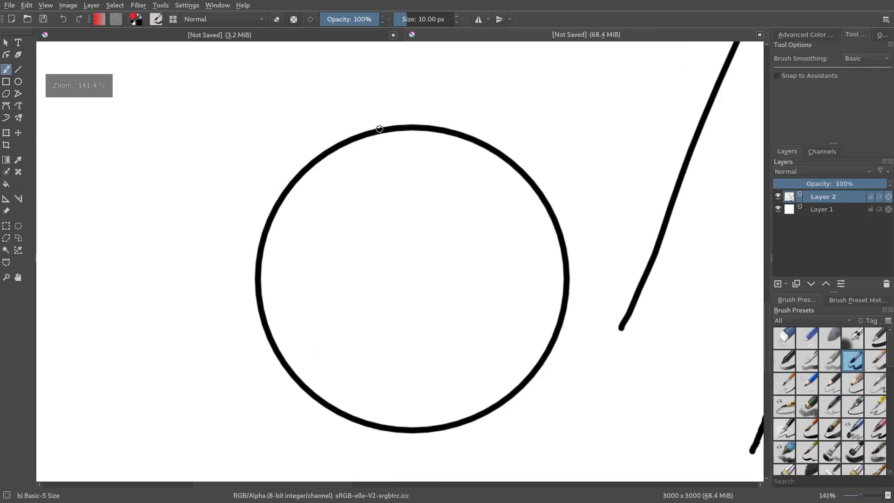
pyautogui.moveTo(400, 125)
pyautogui.mouseDown()
pyautogui.moveTo(327, 152)
pyautogui.moveTo(290, 185)
pyautogui.mouseUp()
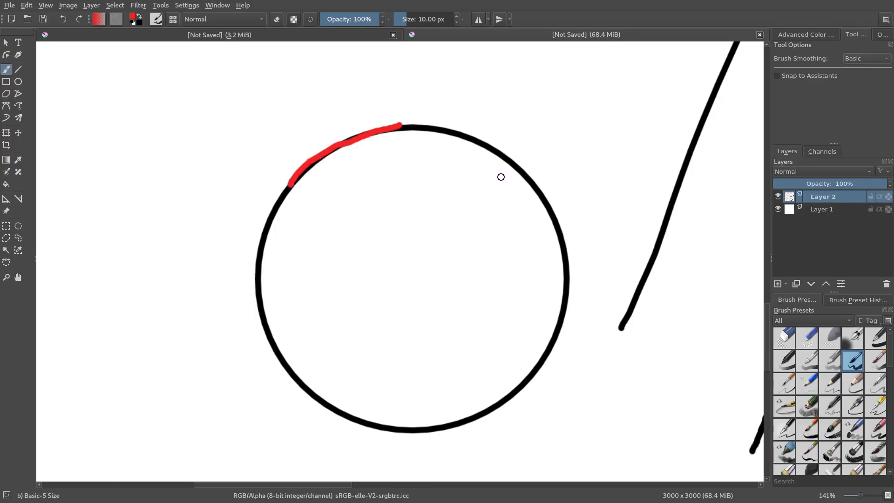
pyautogui.press('ctrl')
pyautogui.hotkey('ctrl', 'z')
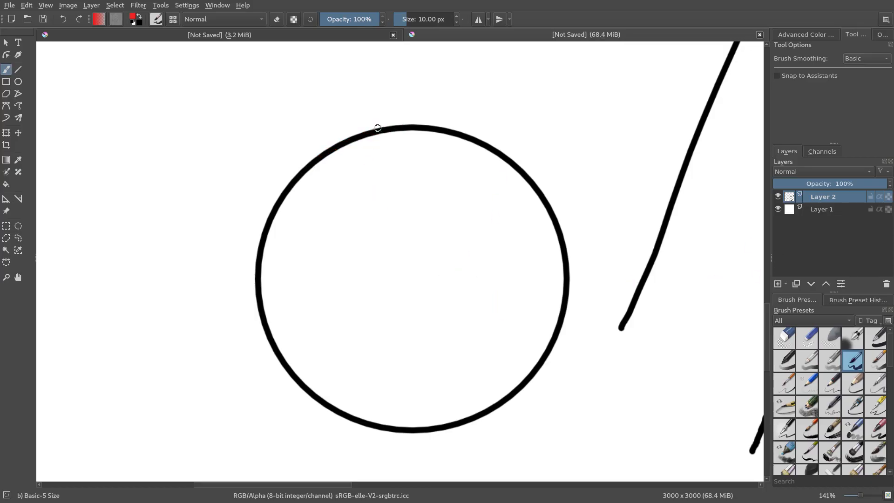
pyautogui.moveTo(391, 126); pyautogui.dragTo(305, 173)
pyautogui.hotkey('ctrl', 'z')
pyautogui.moveTo(399, 126); pyautogui.dragTo(240, 250)
pyautogui.hotkey('ctrl', 'z')
pyautogui.moveTo(403, 124); pyautogui.dragTo(230, 281)
pyautogui.hotkey('ctrl', 'z')
pyautogui.moveTo(416, 127); pyautogui.dragTo(217, 343)
pyautogui.hotkey('ctrl', 'z')
pyautogui.moveTo(456, 134); pyautogui.dragTo(237, 326)
pyautogui.hotkey('ctrl', 'z')
pyautogui.moveTo(470, 131); pyautogui.dragTo(226, 309)
pyautogui.hotkey('ctrl', 'z')
pyautogui.moveTo(491, 149)
pyautogui.mouseDown()
pyautogui.moveTo(369, 109)
pyautogui.moveTo(235, 321)
pyautogui.moveTo(376, 145)
pyautogui.moveTo(240, 359)
pyautogui.moveTo(367, 126)
pyautogui.moveTo(235, 335)
pyautogui.mouseUp()
pyautogui.hotkey('ctrl', 'z')
pyautogui.hotkey('ctrl', 'z')
pyautogui.scroll(2, 329, 130)
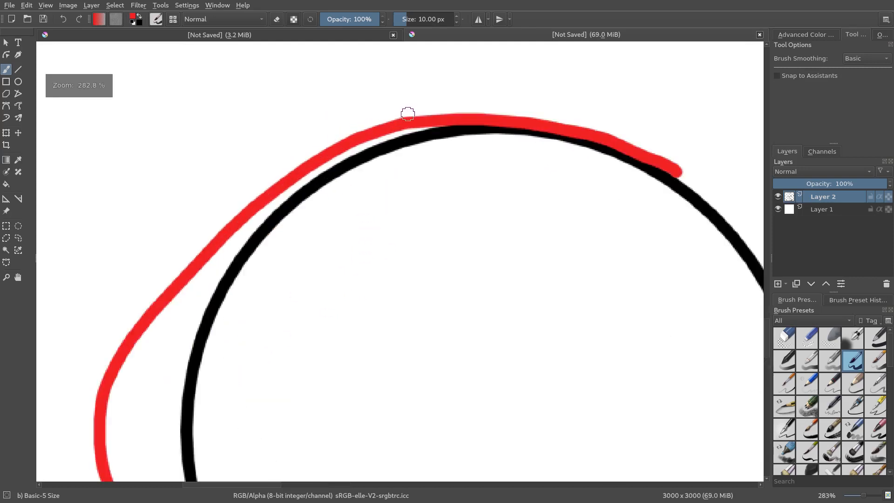
pyautogui.click(553, 134)
pyautogui.moveTo(553, 134)
pyautogui.mouseDown()
pyautogui.moveTo(481, 134)
pyautogui.moveTo(400, 151)
pyautogui.moveTo(331, 187)
pyautogui.mouseUp()
pyautogui.scroll(-5, 414, 219)
pyautogui.hotkey('ctrl', 'z')
pyautogui.hotkey('ctrl', 'z')
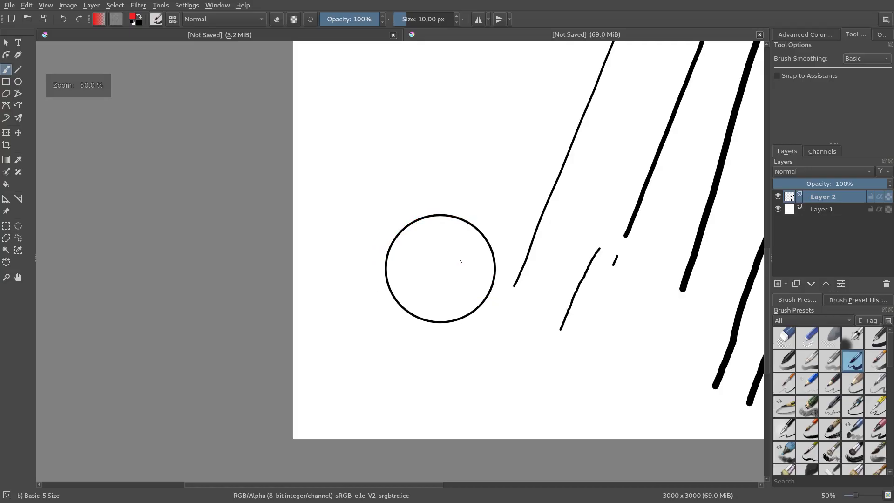
# Clear all the strokes and the circle from Layer 2.
pyautogui.moveTo(617, 299); pyautogui.dragTo(392, 274)
pyautogui.moveTo(499, 286); pyautogui.dragTo(344, 357)
pyautogui.moveTo(460, 294); pyautogui.dragTo(560, 317)
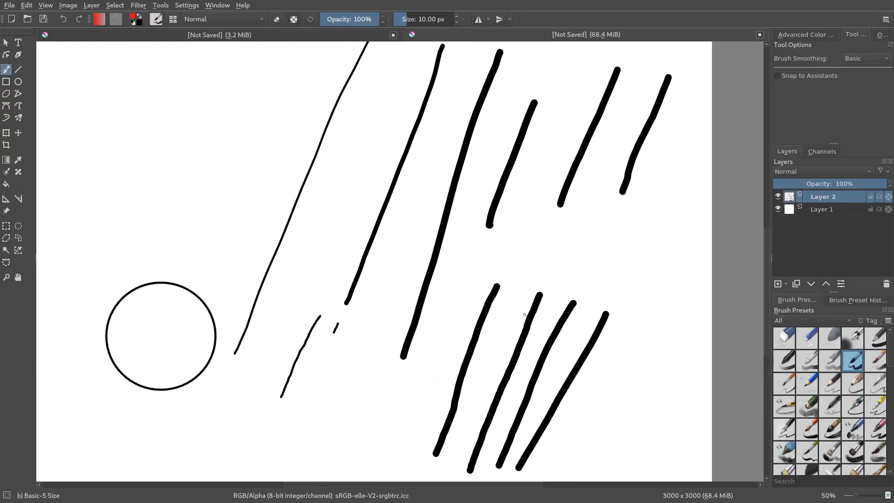
pyautogui.scroll(-1, 527, 315)
pyautogui.press('Delete')
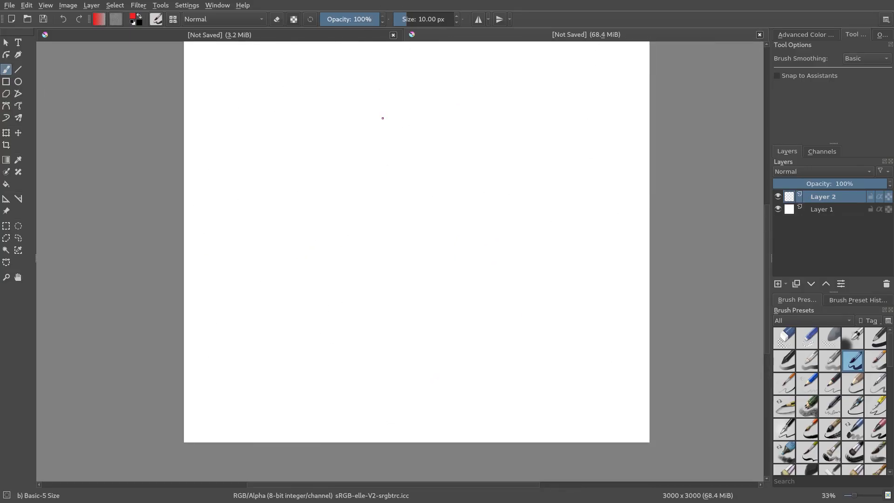
# Swap the foreground color to black and paint a very thick diagonal stroke with a brush size of about 178 px.
pyautogui.click(427, 19)
pyautogui.click(140, 18)
pyautogui.moveTo(463, 82); pyautogui.dragTo(379, 293)
pyautogui.scroll(1, 444, 137)
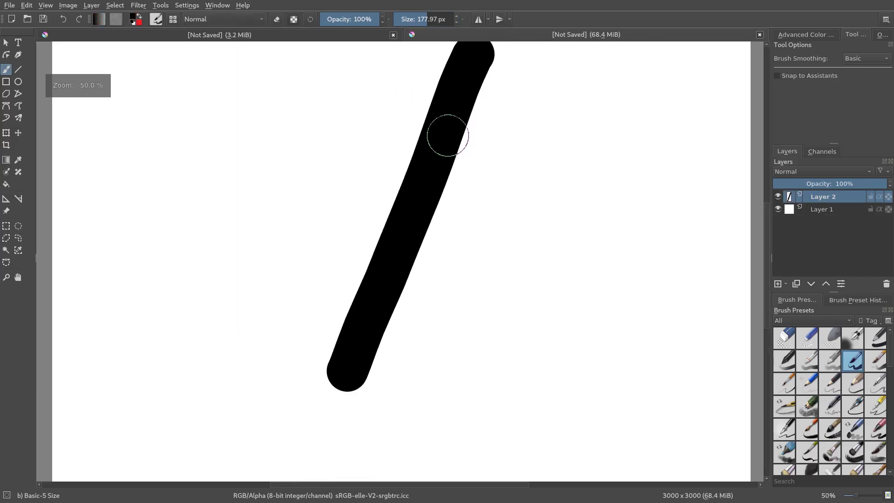
# Compare the thick stroke with the 800 × 800 document, then undo it on the 3000 × 3000 canvas.
pyautogui.click(330, 33)
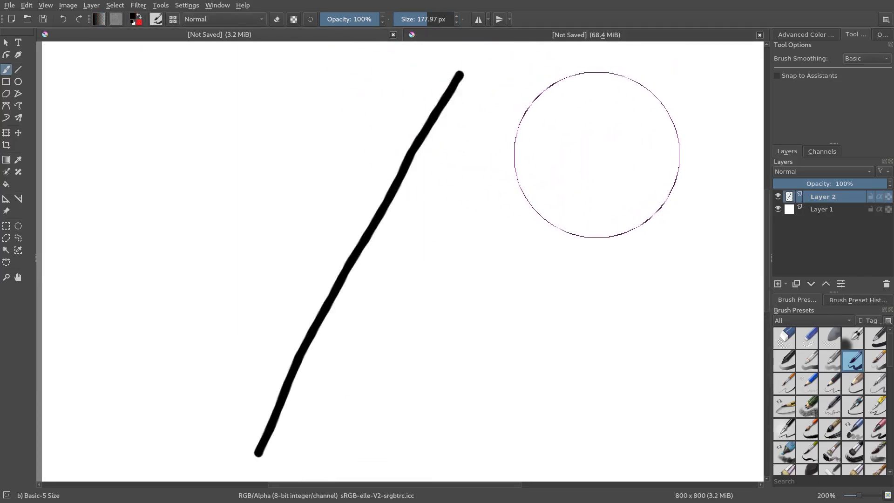
pyautogui.click(514, 36)
pyautogui.hotkey('ctrl', 'z')
# Paint a thin diagonal stroke at about 6.6 px and a second one beside it at 15.62 px on the 3000 × 3000 canvas.
pyautogui.click(412, 19)
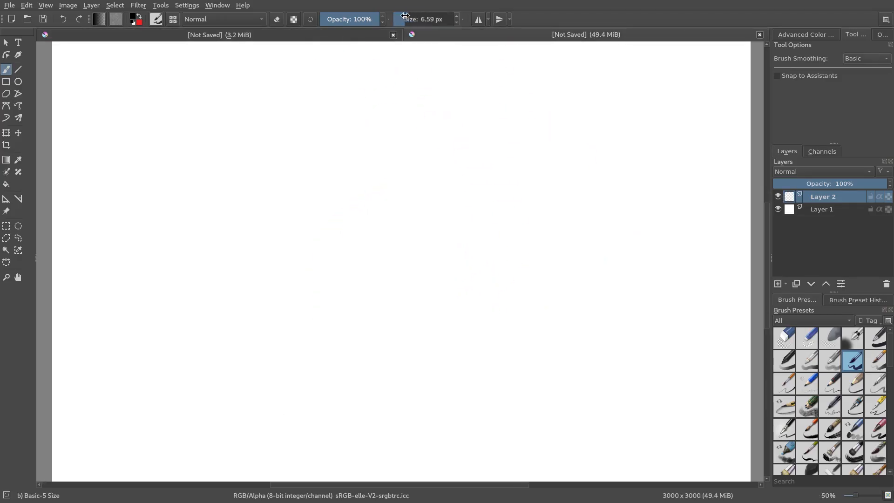
pyautogui.moveTo(451, 71); pyautogui.dragTo(357, 292)
pyautogui.click(408, 17)
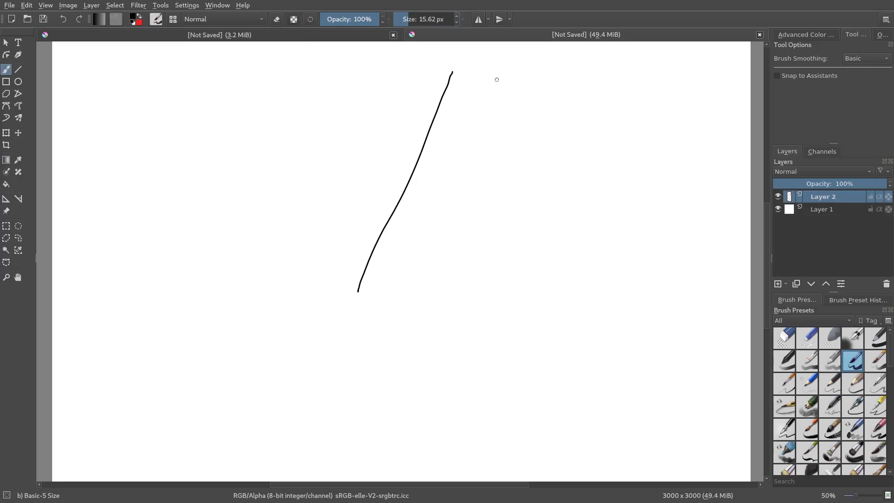
pyautogui.moveTo(496, 81); pyautogui.dragTo(391, 359)
# Compare the strokes in the 3000 × 3000 and 800 × 800 documents and inspect the edge pixels of the smaller canvas's stroke.
pyautogui.click(376, 33)
pyautogui.click(437, 33)
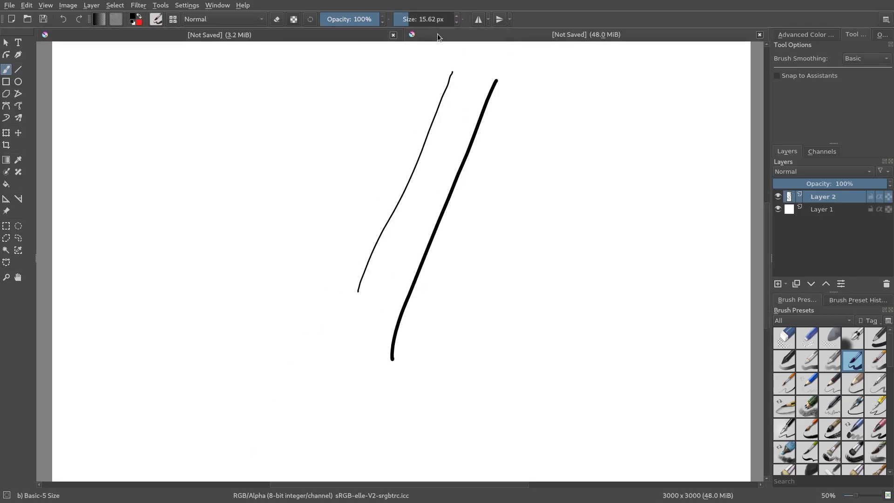
pyautogui.click(357, 35)
pyautogui.click(412, 36)
pyautogui.click(356, 37)
pyautogui.click(435, 35)
pyautogui.click(353, 39)
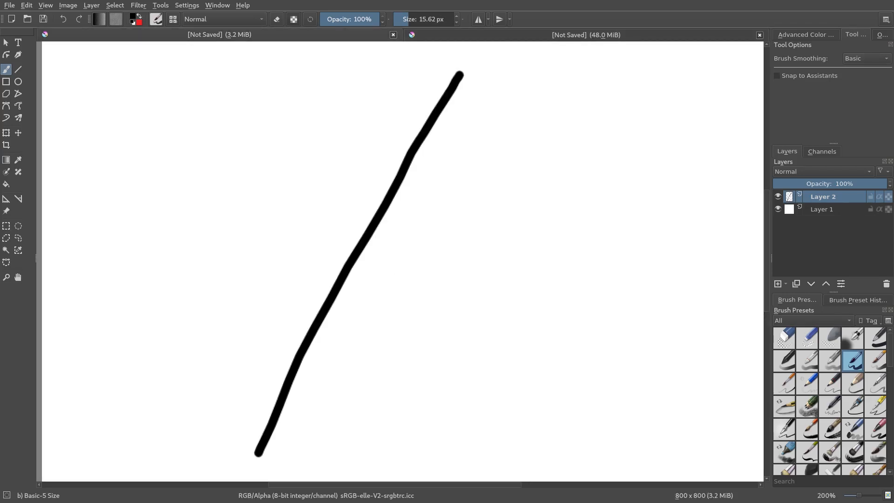
pyautogui.scroll(2, 454, 287)
pyautogui.moveTo(328, 253); pyautogui.dragTo(434, 304)
pyautogui.scroll(3, 346, 261)
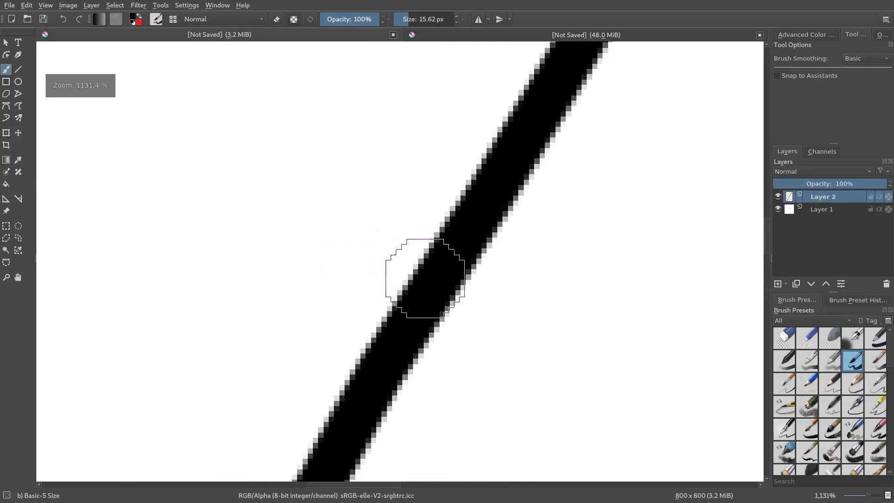
pyautogui.scroll(-5, 379, 271)
pyautogui.moveTo(556, 300); pyautogui.dragTo(471, 235)
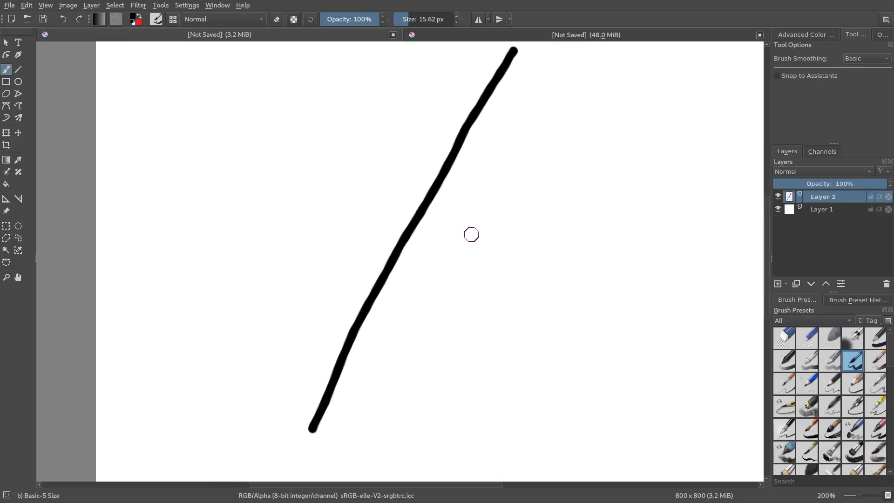